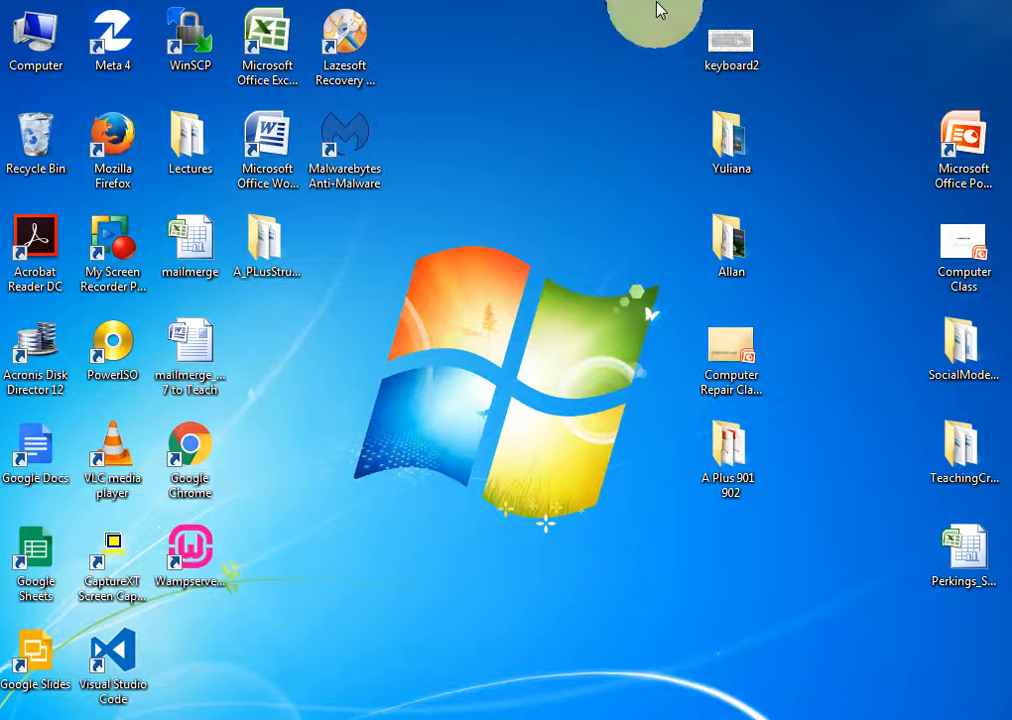
- Start a maximized blank Excel workbook and enter headers First Name, Last Name, subject, Class Period in A1:D1
left_click(272, 40)
double_click(276, 47)
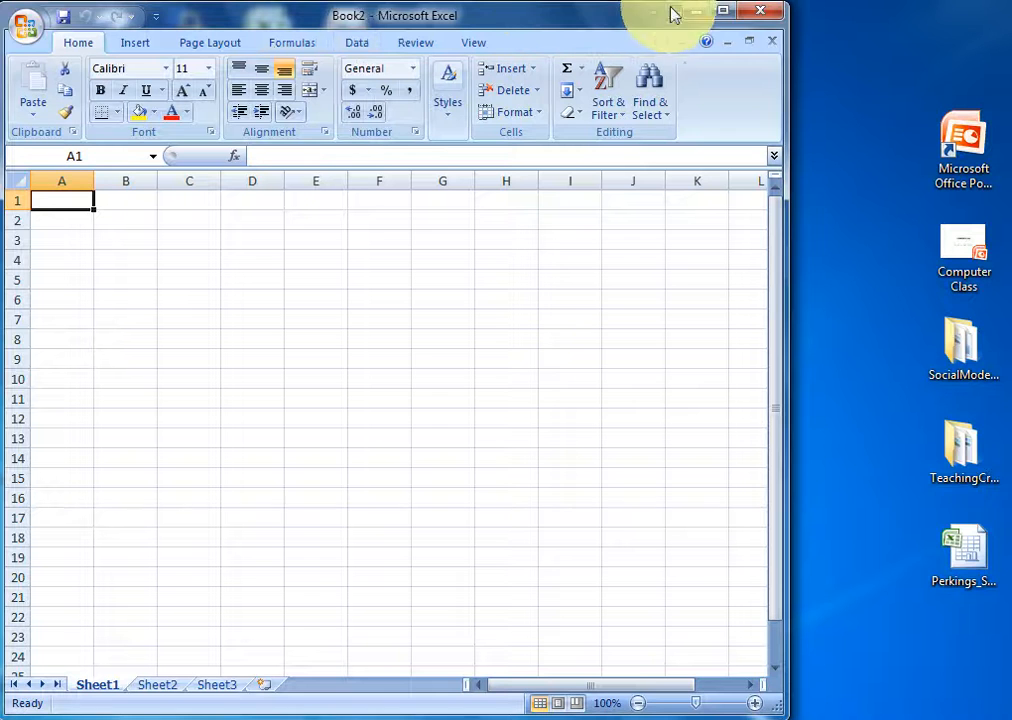
left_click(722, 11)
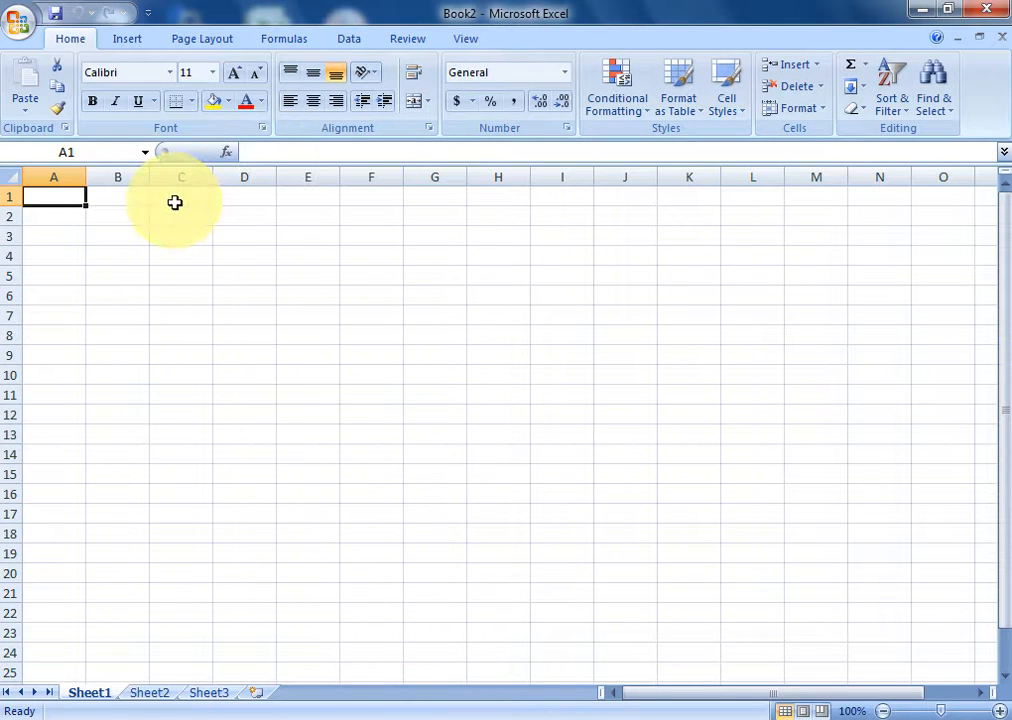
type("First Name")
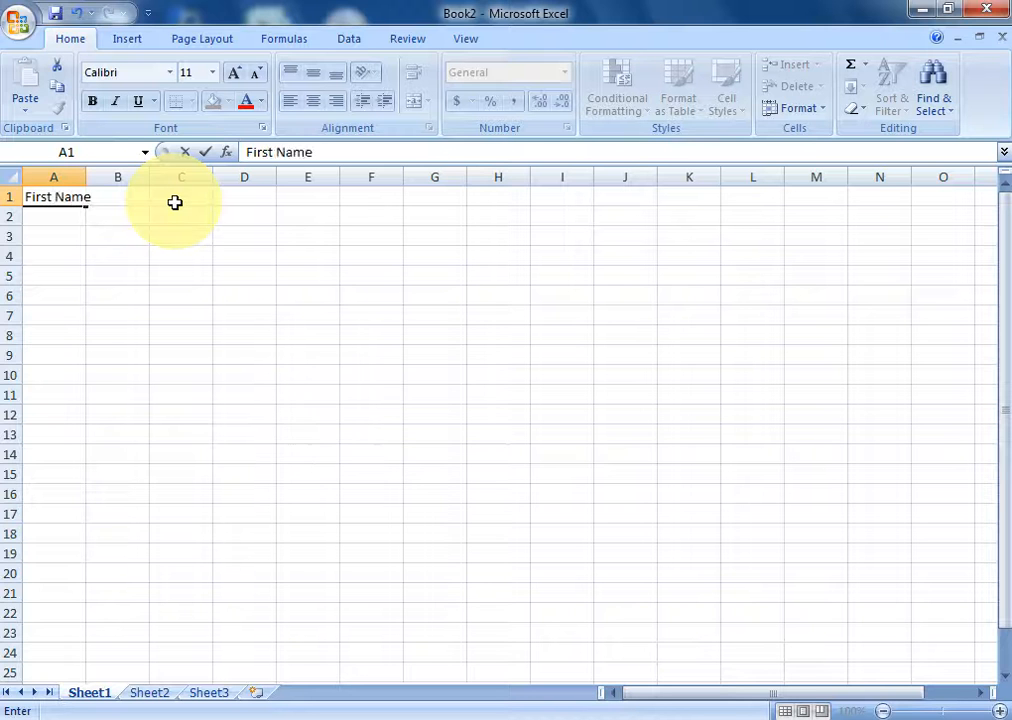
key("Tab")
type("Last N")
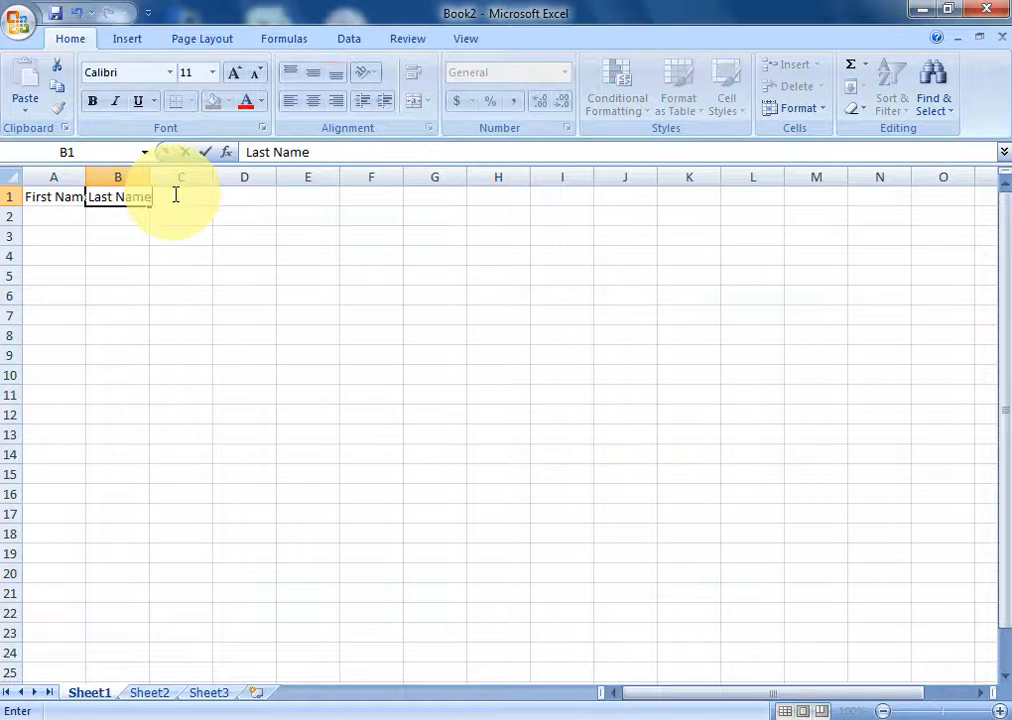
key("Tab")
type("s")
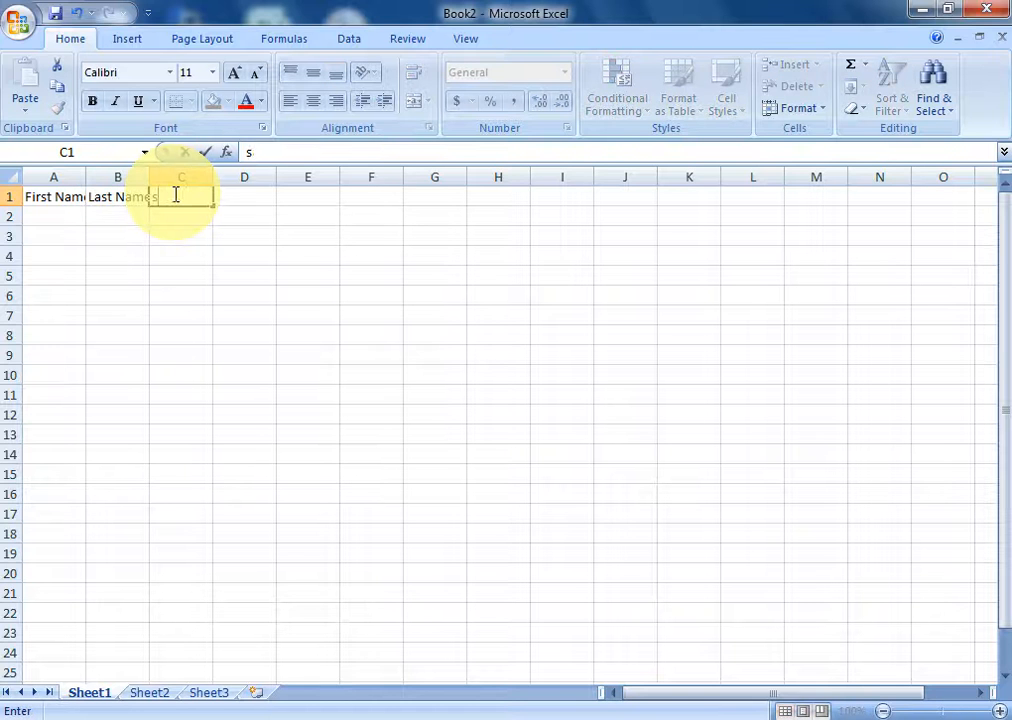
type("ubject")
key("Tab")
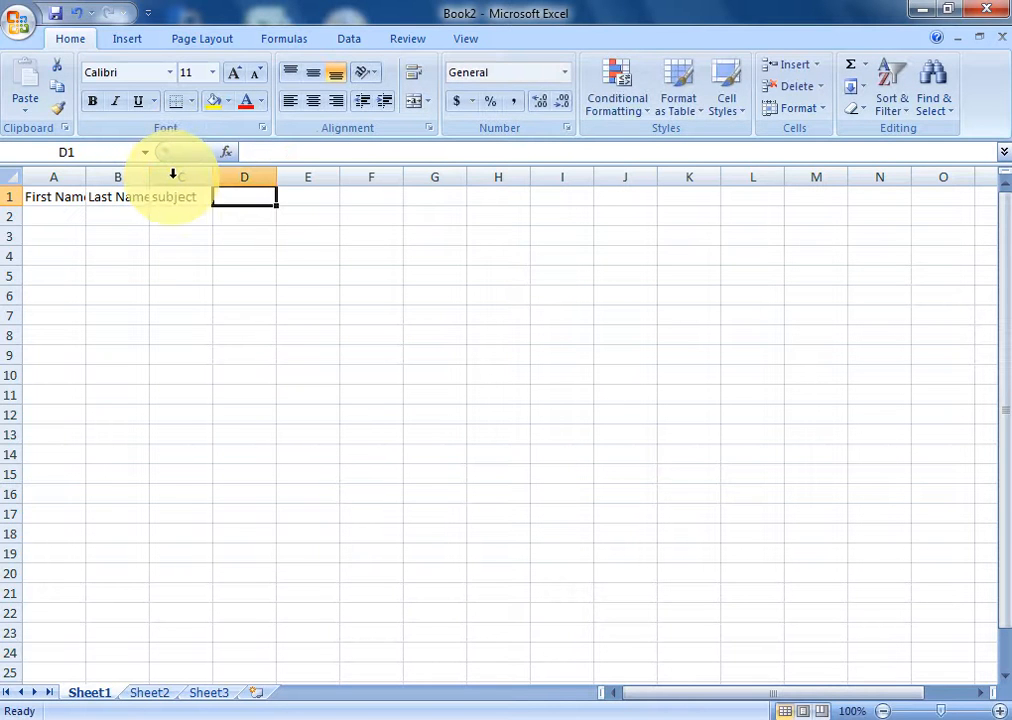
type("Cla")
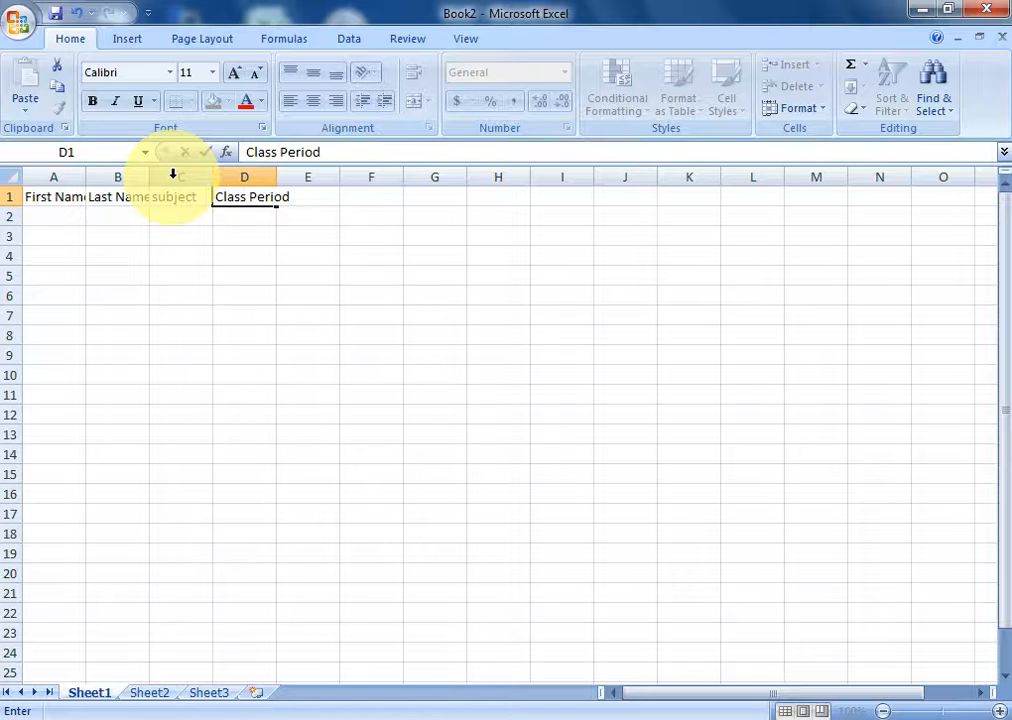
type("ss Period")
key("Tab")
type("A")
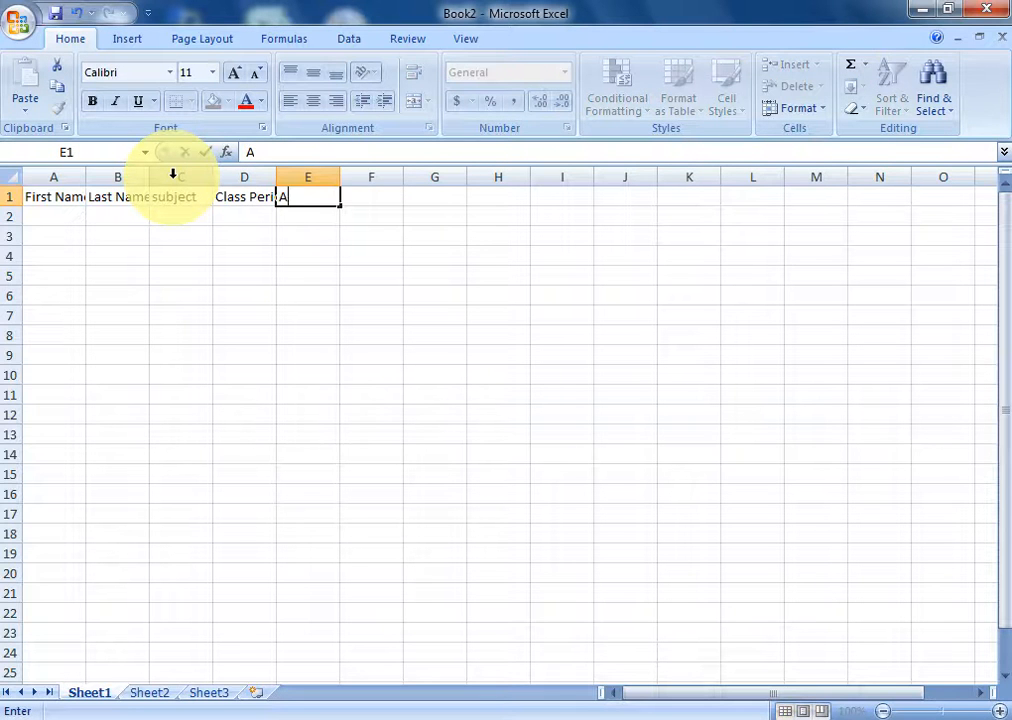
type("verag")
- Restore the accidentally cleared subject header and finish 'Average Grade' in E1
left_click(172, 176)
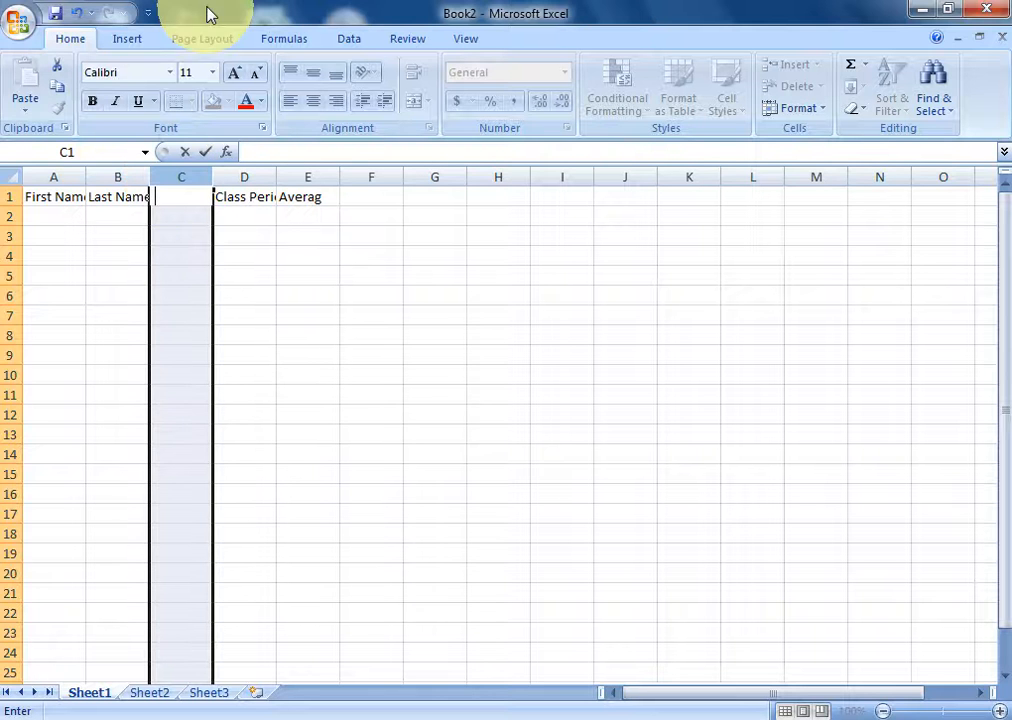
left_click(77, 13)
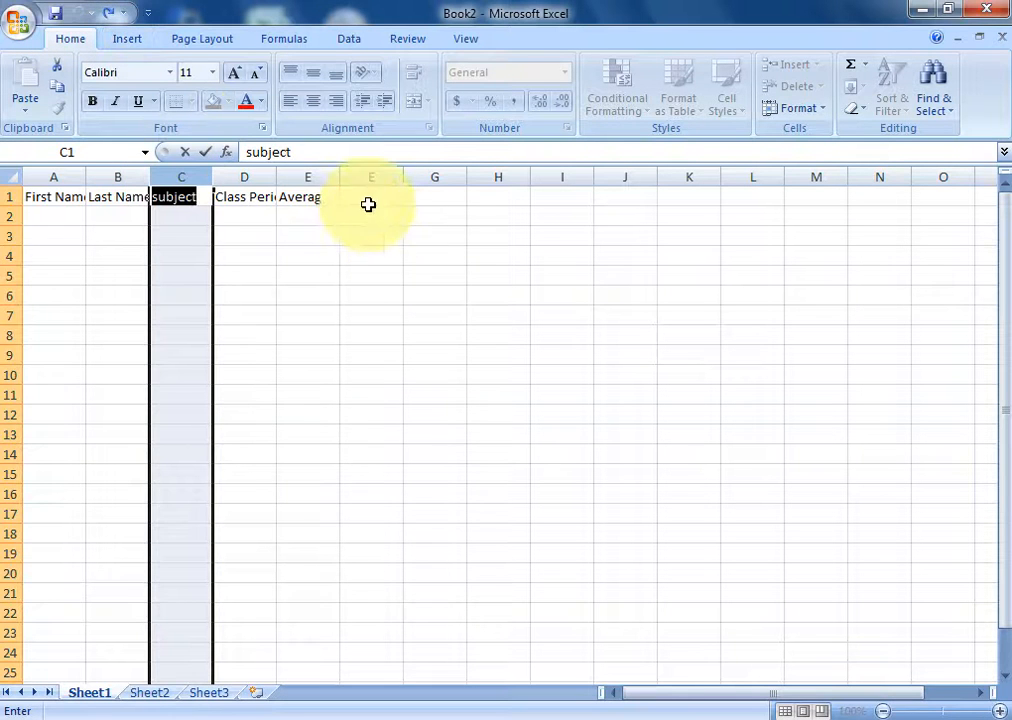
left_click(305, 197)
left_click(293, 151)
left_click(296, 151)
type("e")
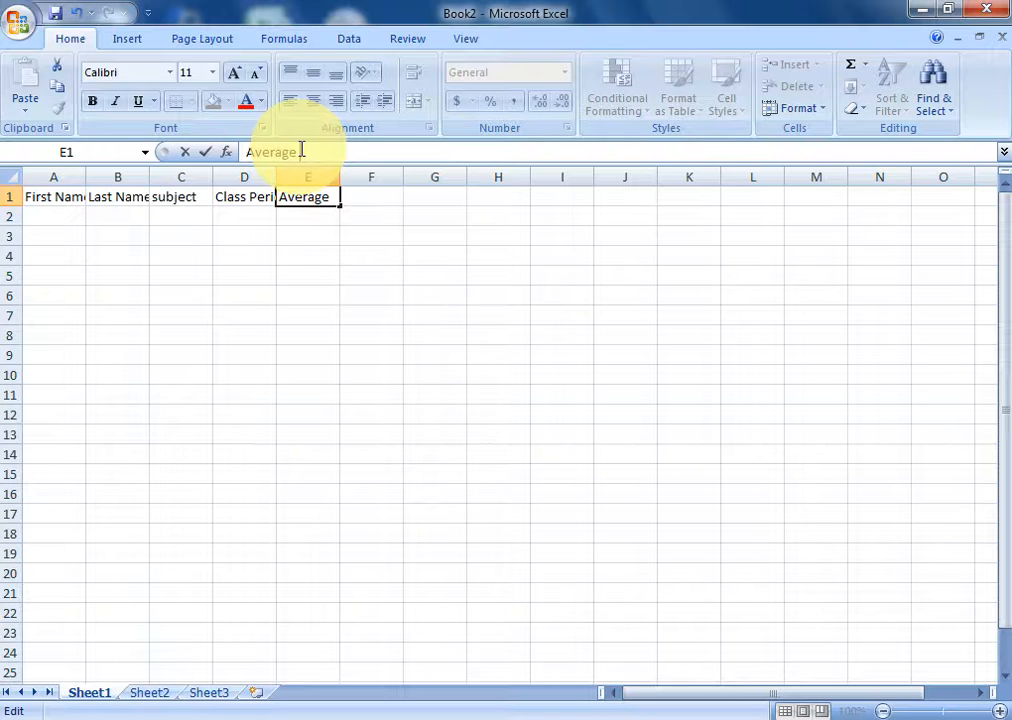
type(" Grade")
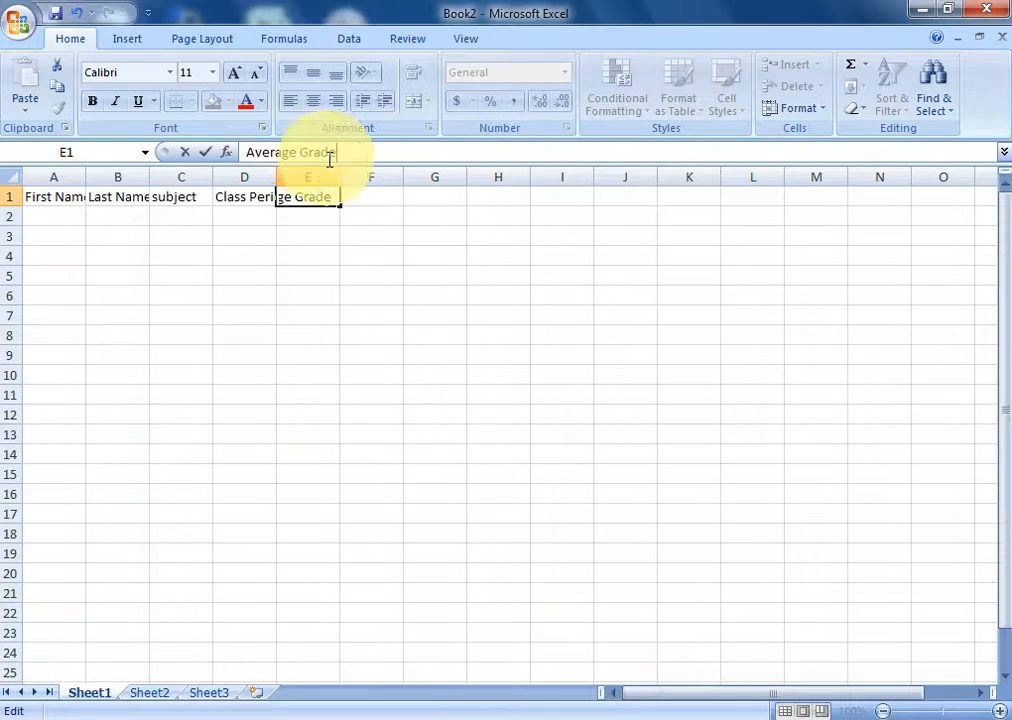
left_click(368, 199)
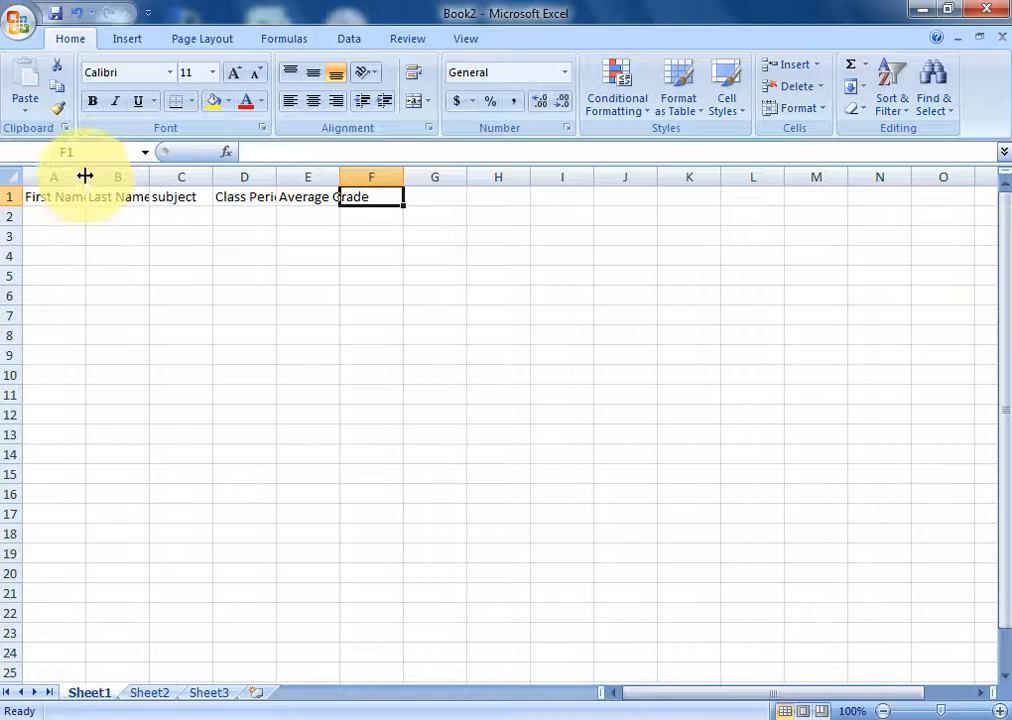
- Widen columns A–D to fit First Name, Last Name, subject and Class Period
left_click_drag(85, 176, 102, 176)
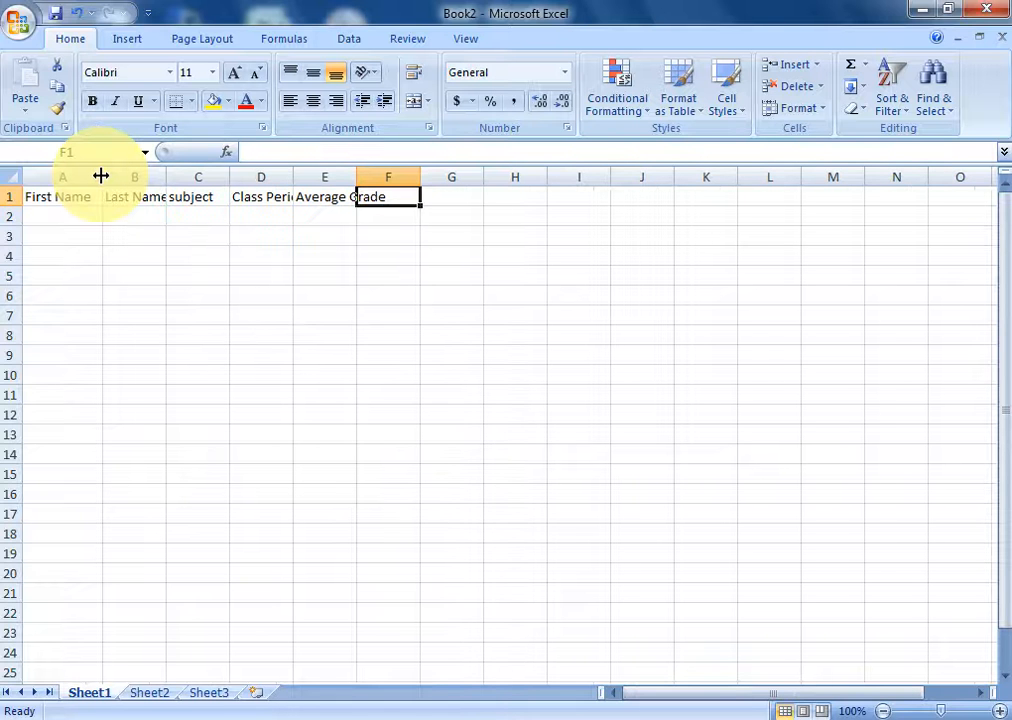
left_click_drag(165, 177, 196, 181)
left_click_drag(260, 181, 277, 182)
left_click_drag(340, 178, 479, 177)
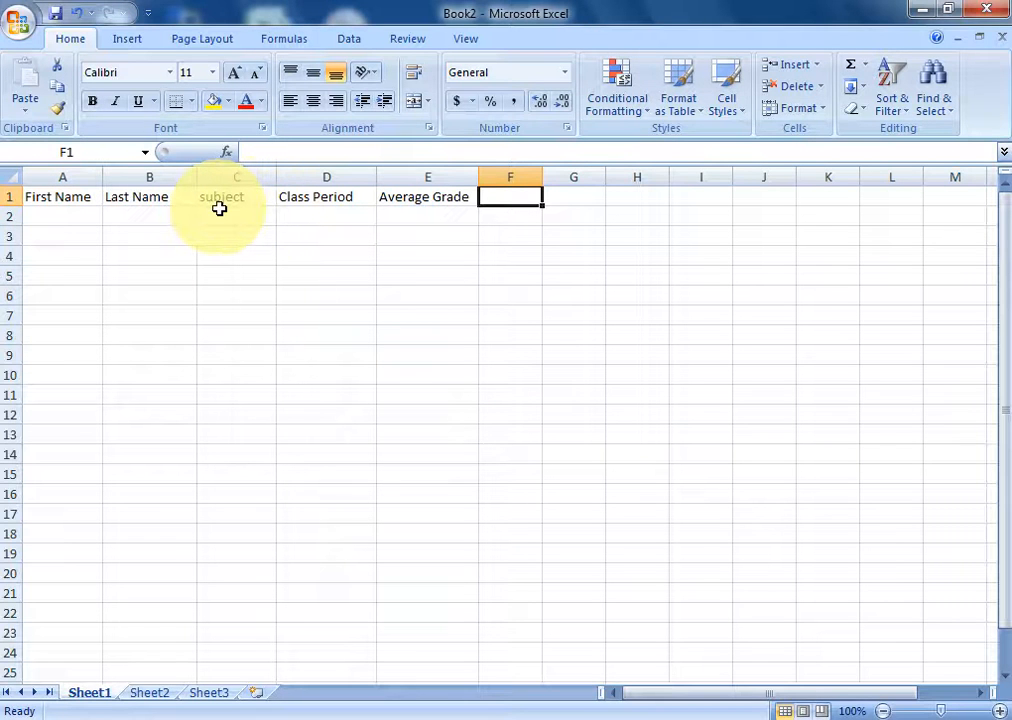
- Enter first names Bill, Sue, Jamal and Keshia in A2:A5, fixing a misplaced entry
type("Bill")
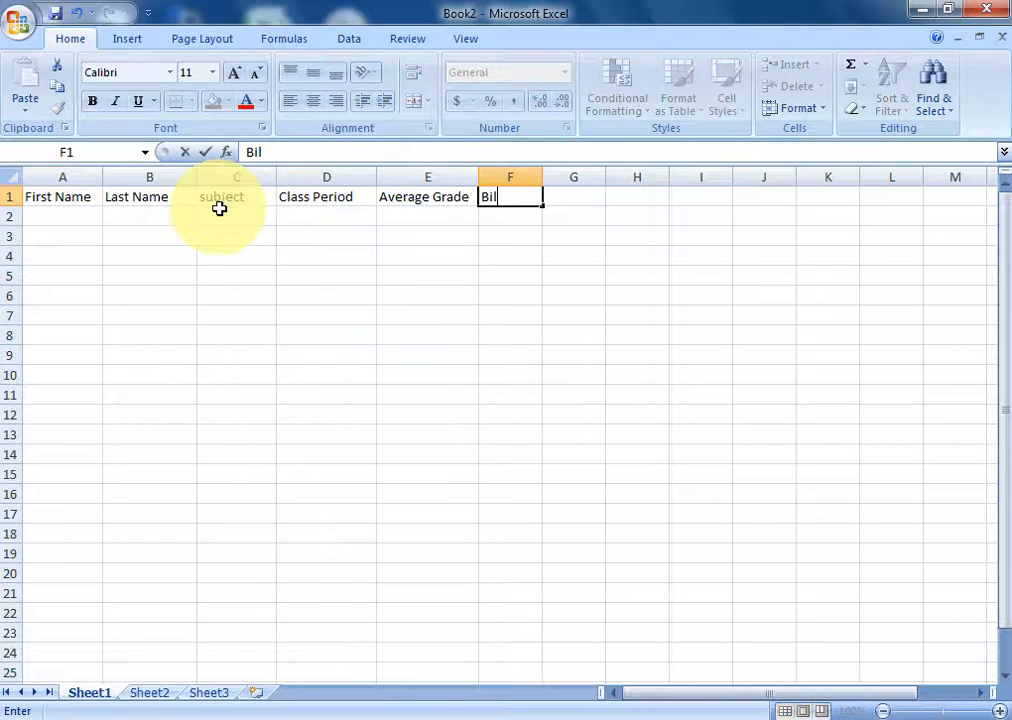
key("Return")
key("Left")
key("Left")
key("Left")
key("Left")
key("Left")
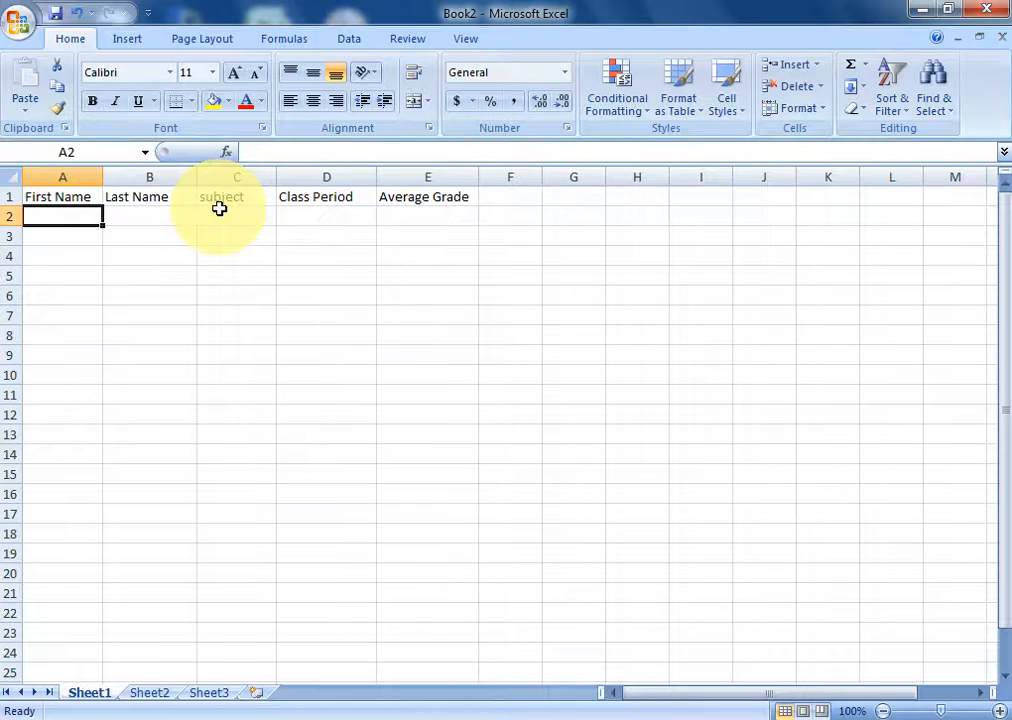
type("Bill")
key("Return")
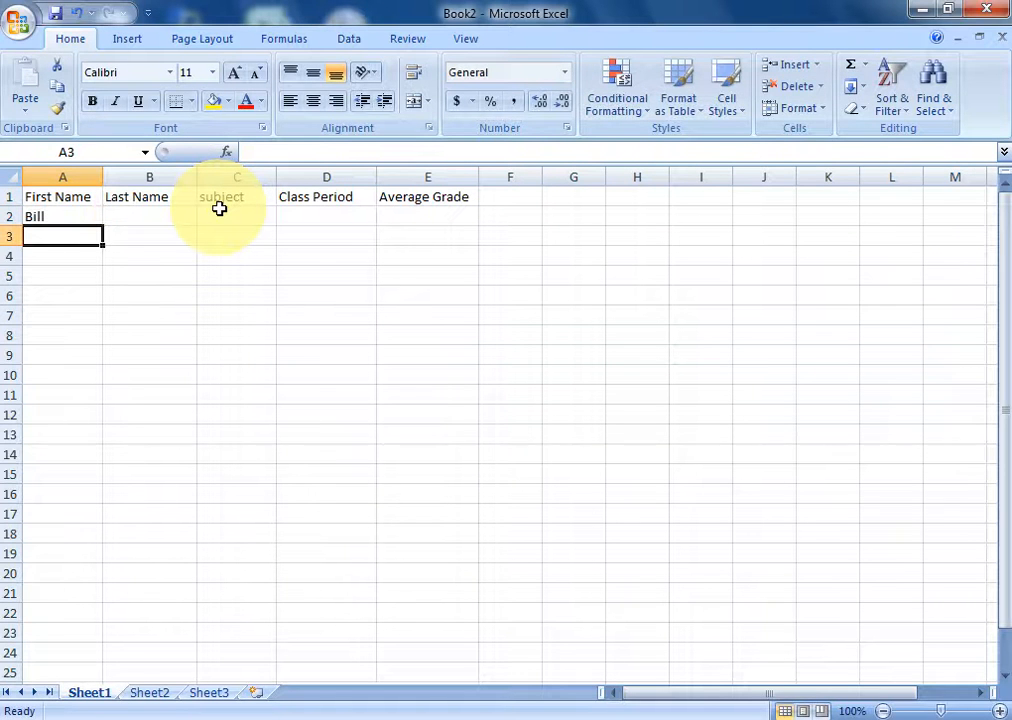
type("Sue")
key("Return")
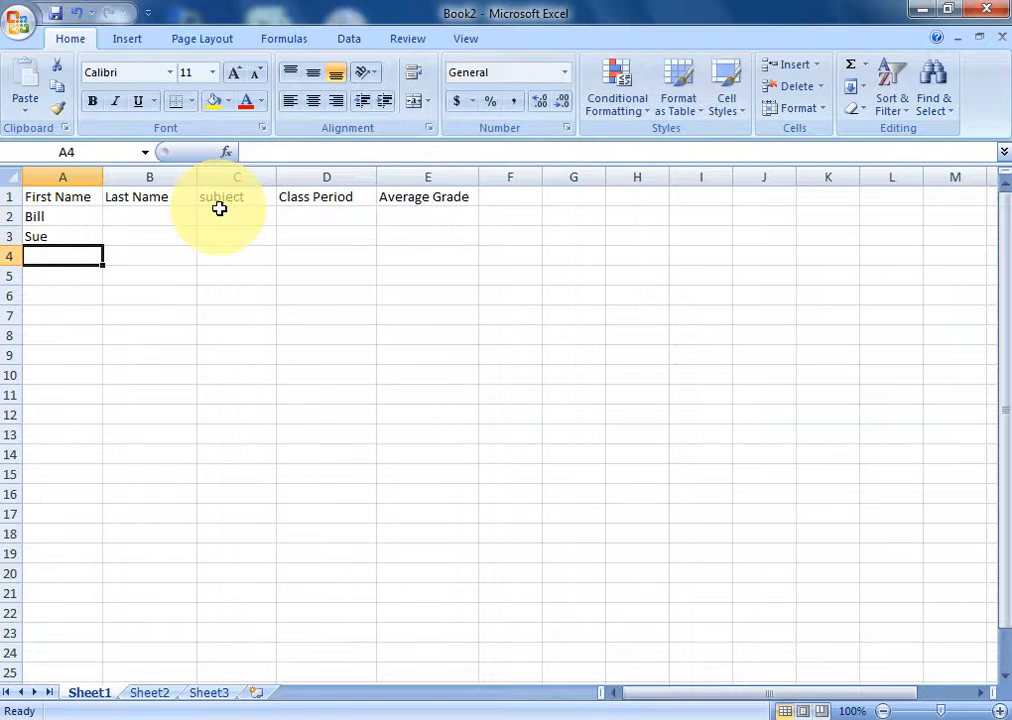
type("J")
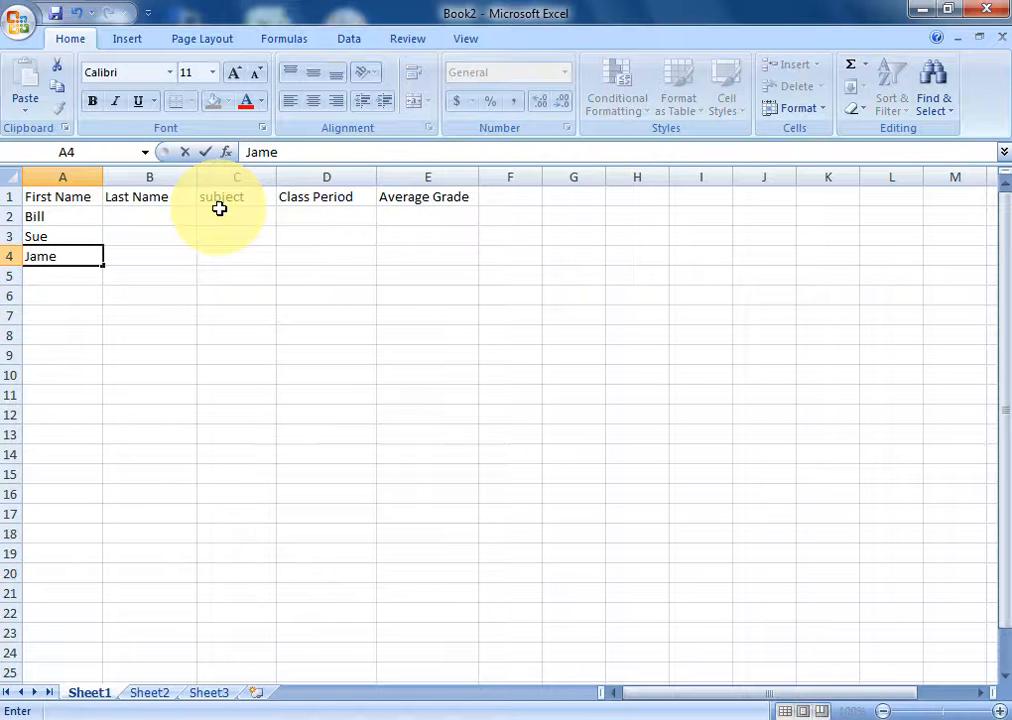
type("amal")
key("Return")
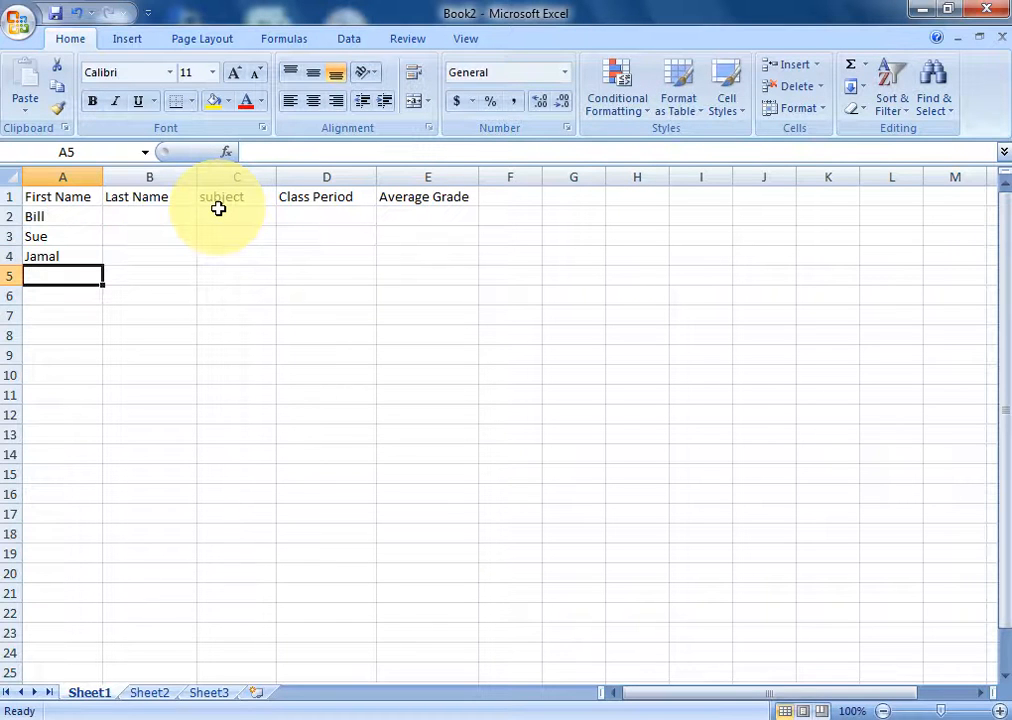
type("Ke")
key("Return")
key("Up")
key("Up")
key("Up")
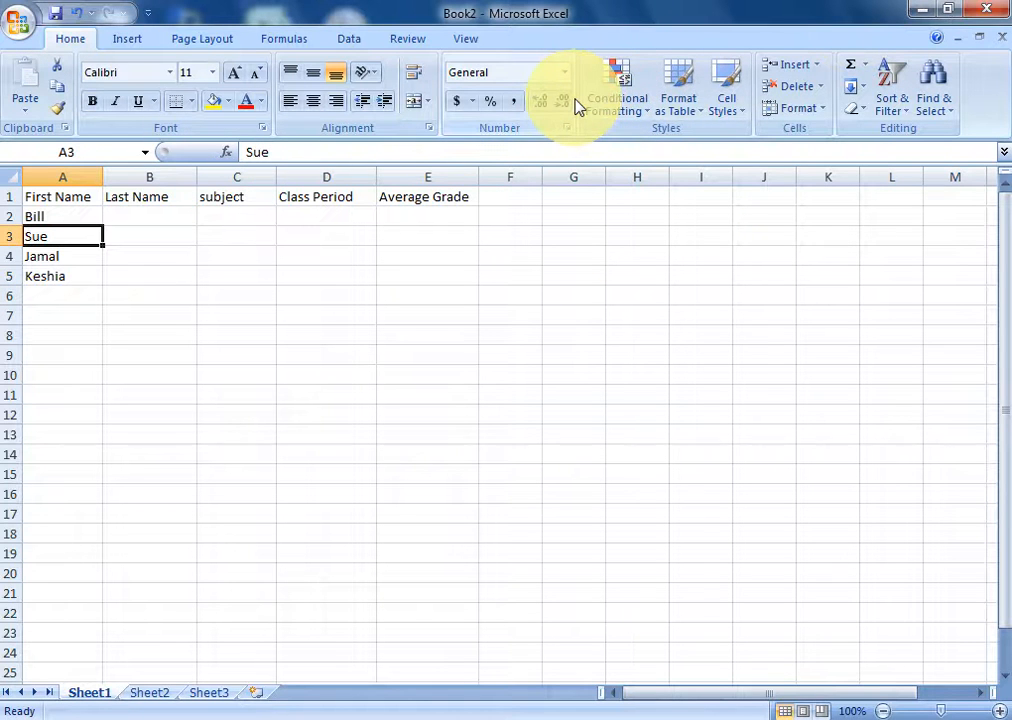
- Close Book2 and Book1 without saving, then open the mailmerge workbook from the desktop
left_click(925, 12)
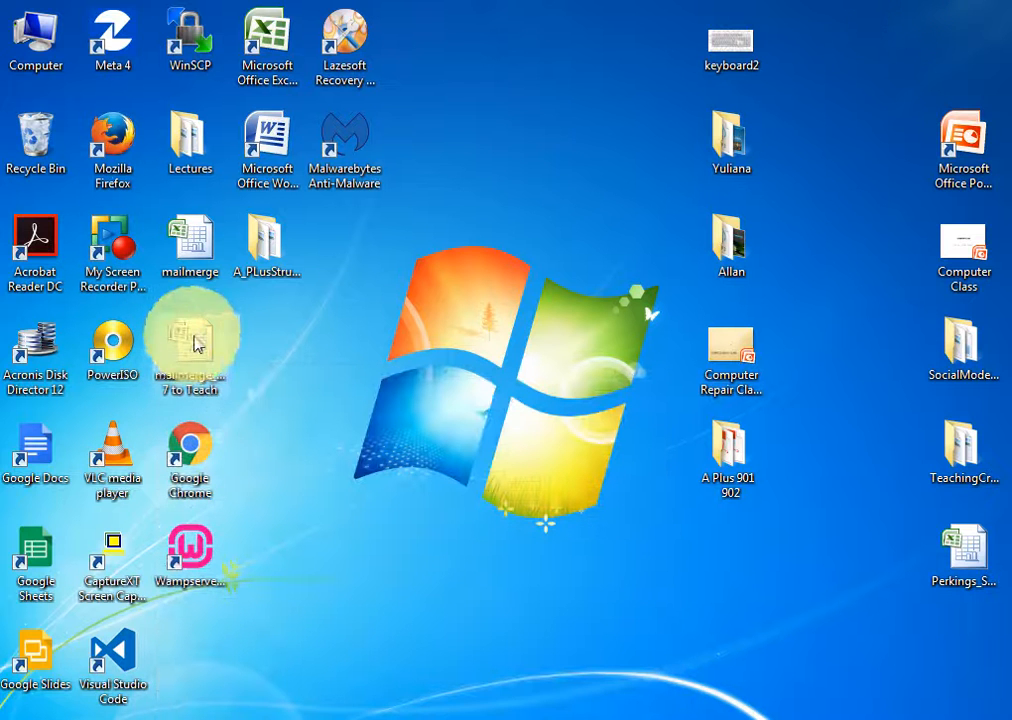
left_click(337, 715)
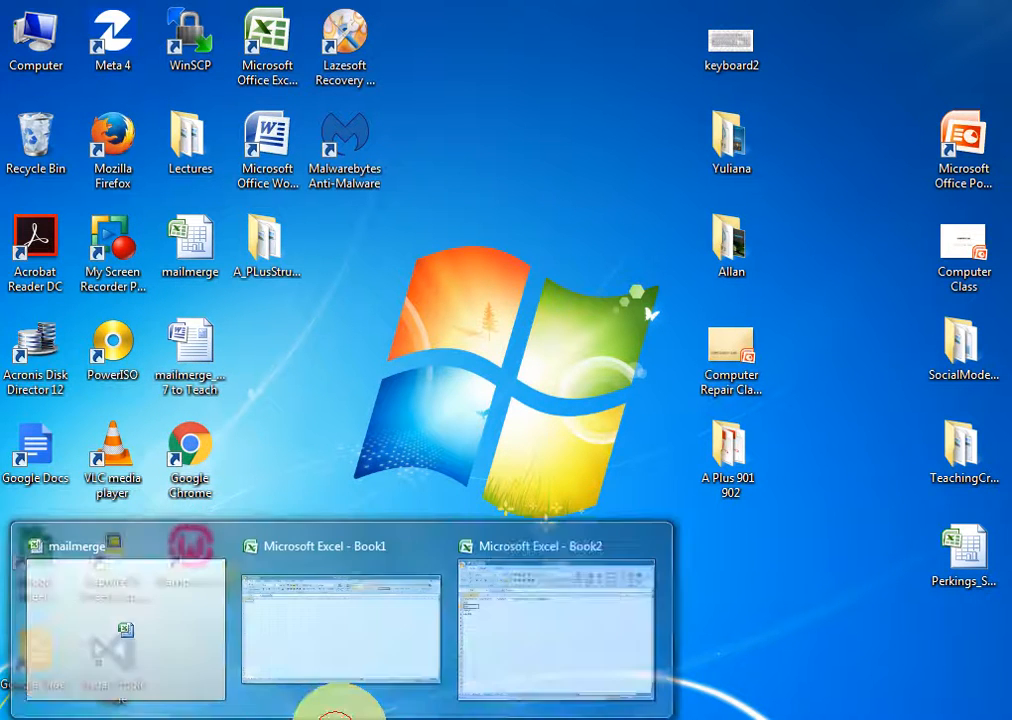
mouse_move(645, 545)
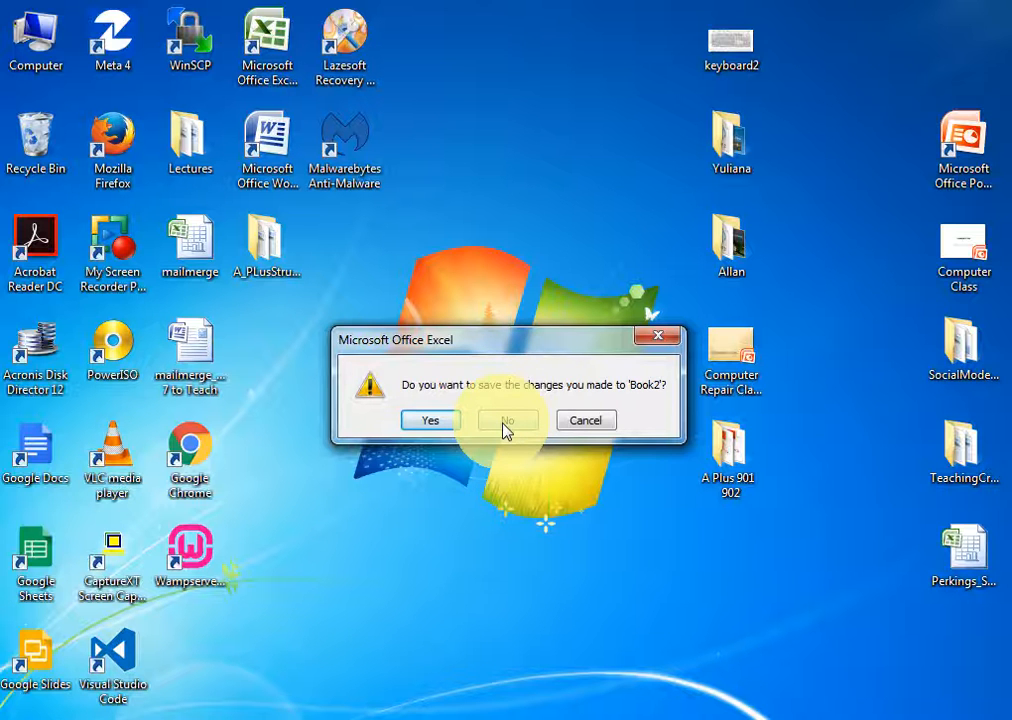
left_click(507, 421)
left_click(338, 713)
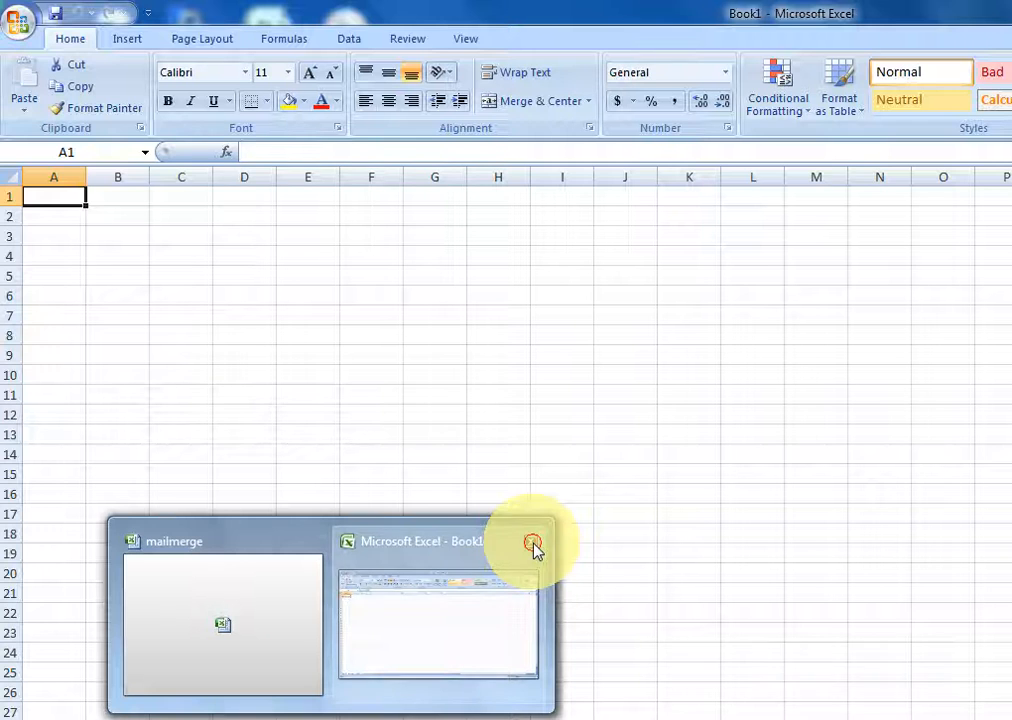
left_click(533, 544)
left_click(420, 541)
left_click(980, 10)
double_click(187, 239)
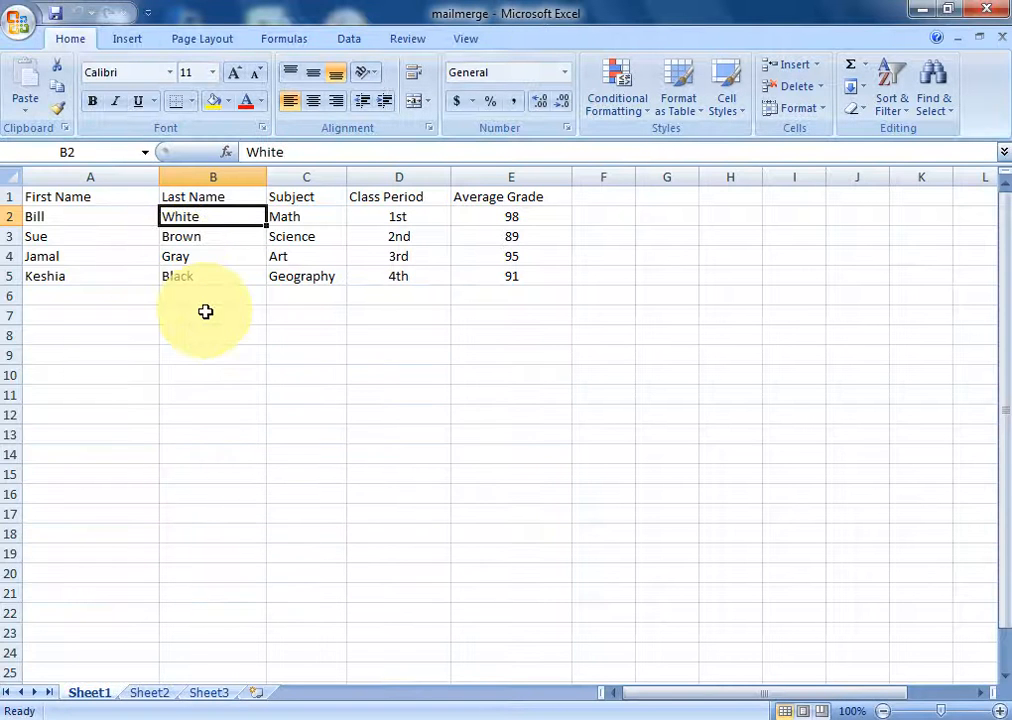
- Go over headers First Name, Last Name, Subject, Class Period and Average Grade
left_click(58, 199)
left_click(177, 199)
left_click(300, 199)
left_click(385, 199)
left_click(493, 198)
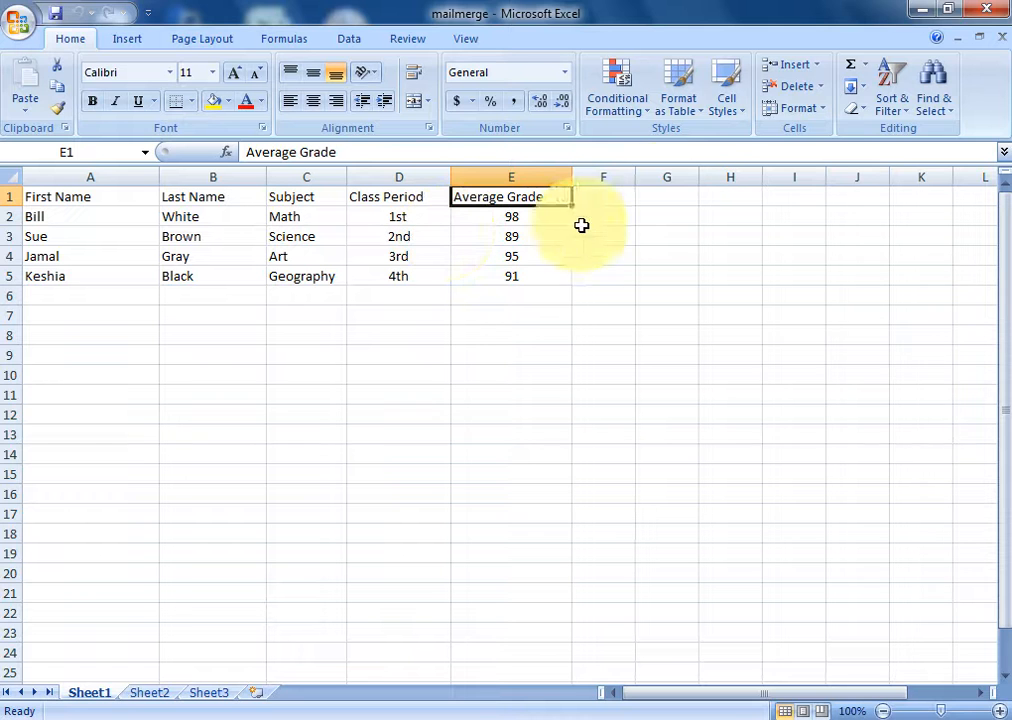
- Open the 'mailmerge_assignment 7 to Teach' letter in Word from the desktop
left_click(918, 12)
left_click(204, 365)
double_click(204, 362)
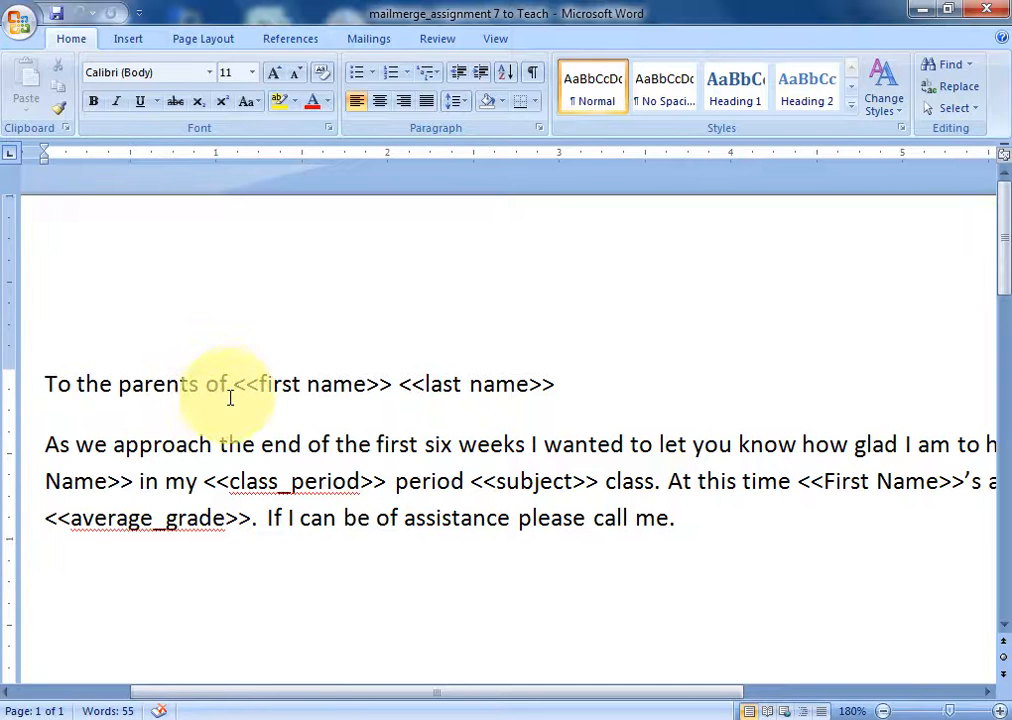
- Add a comma after <<last name>> at the end of the greeting, then switch to Excel
left_click(232, 386)
left_click(566, 376)
type(",")
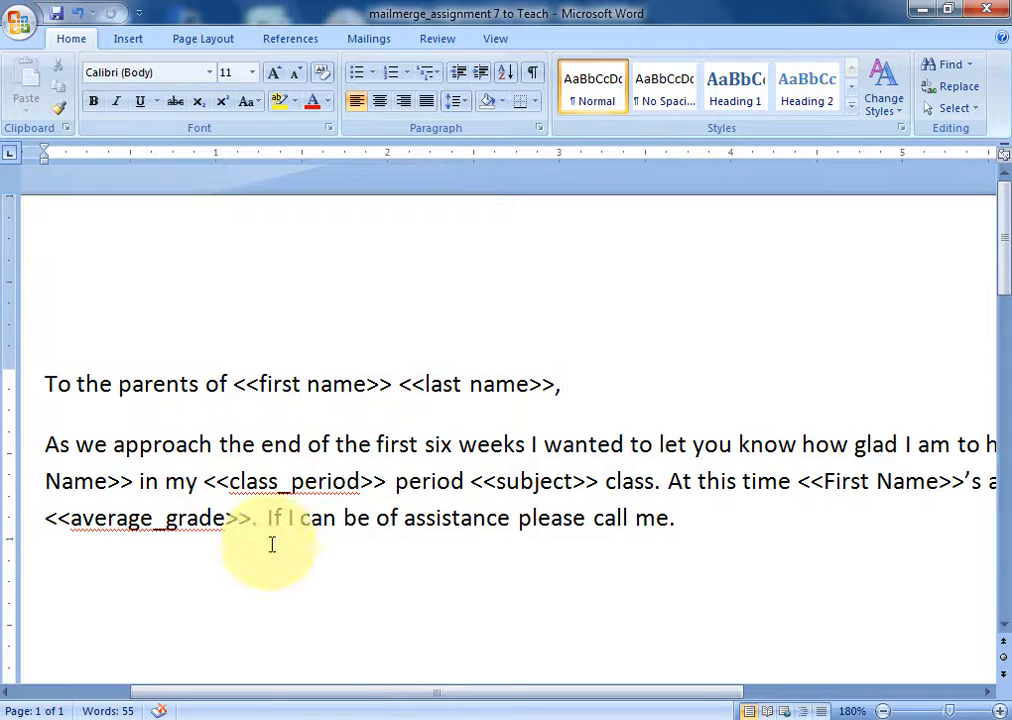
left_click(383, 712)
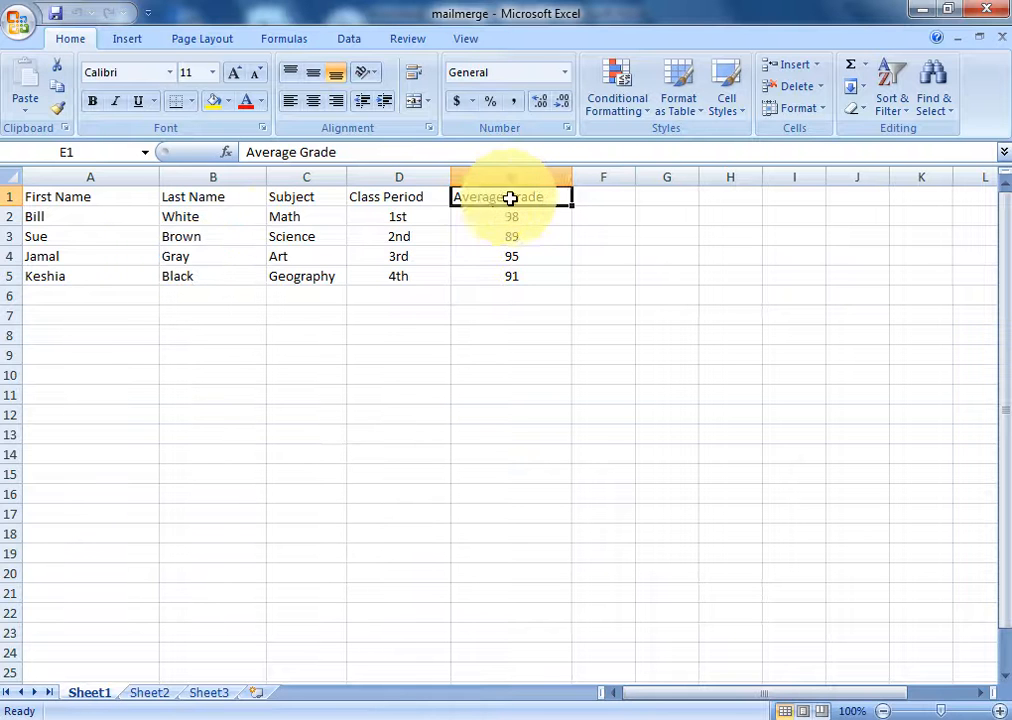
- Point across the column headers back to First Name, then return to the Word letter
left_click(306, 198)
left_click(204, 198)
left_click(75, 200)
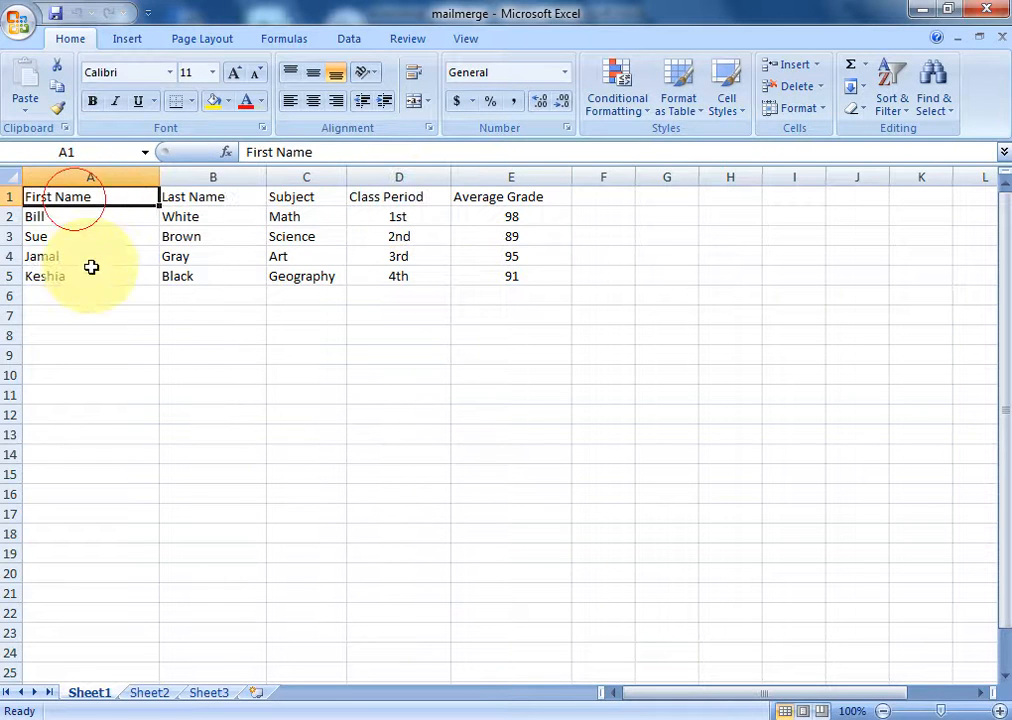
left_click(440, 716)
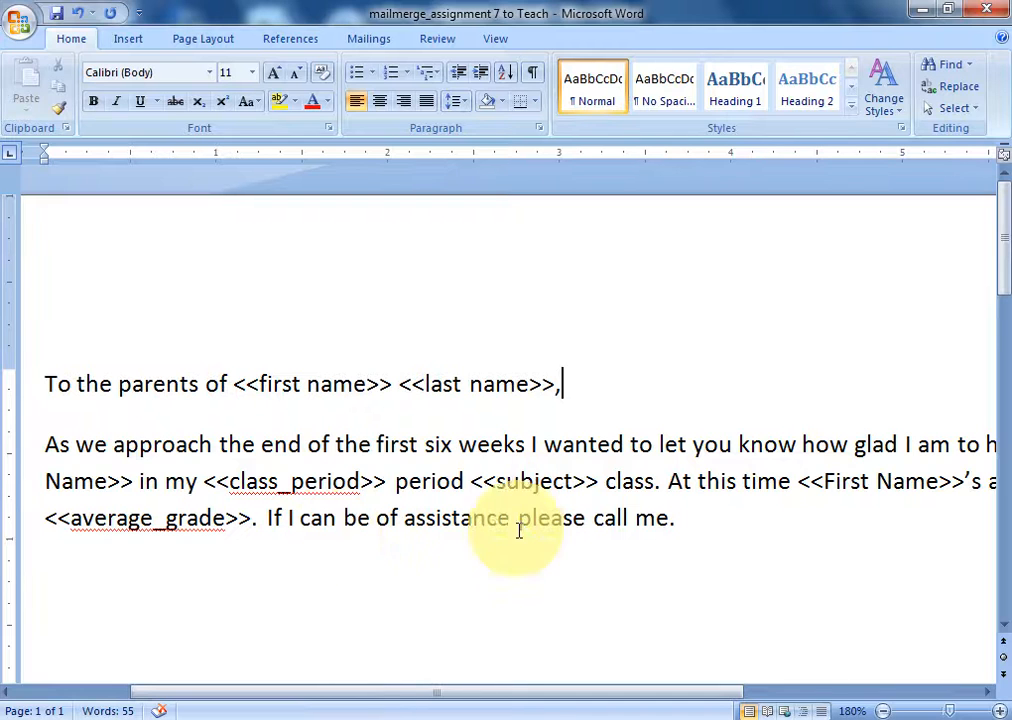
- Delete both name placeholders so the greeting reads 'To the parents of ,', then switch to Excel
left_click(556, 386)
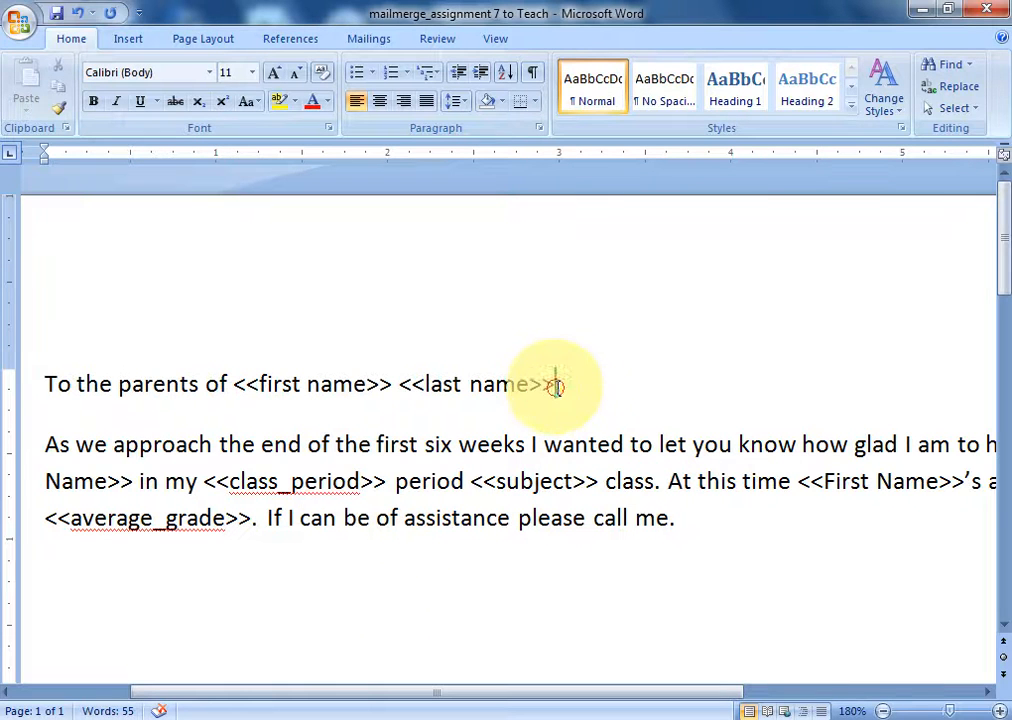
key("BackSpace")
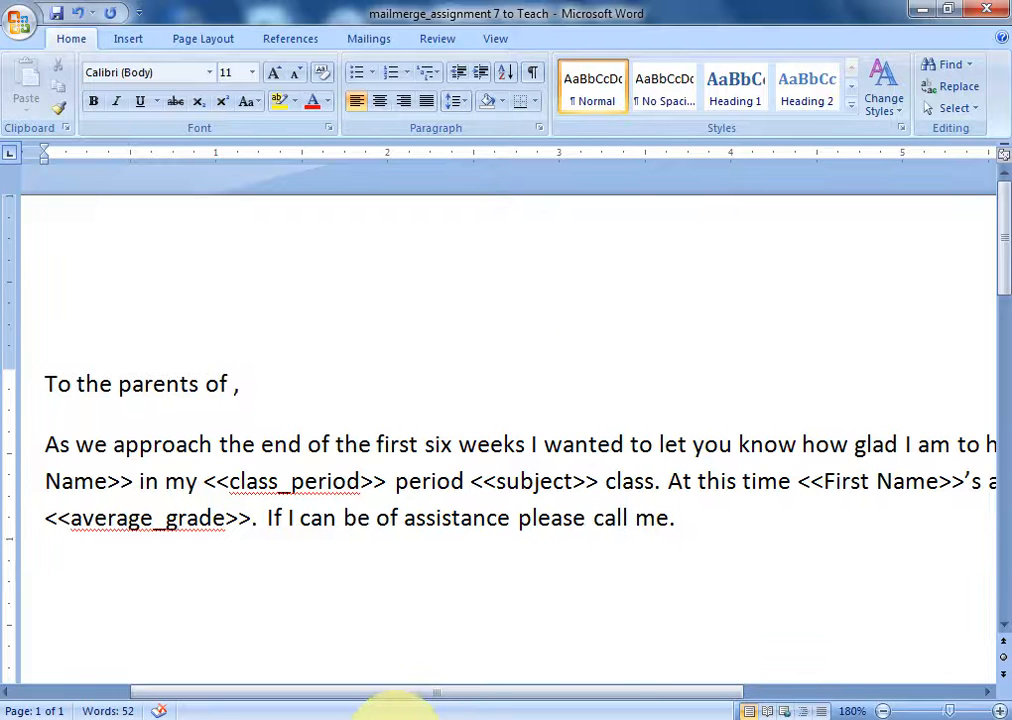
left_click(402, 719)
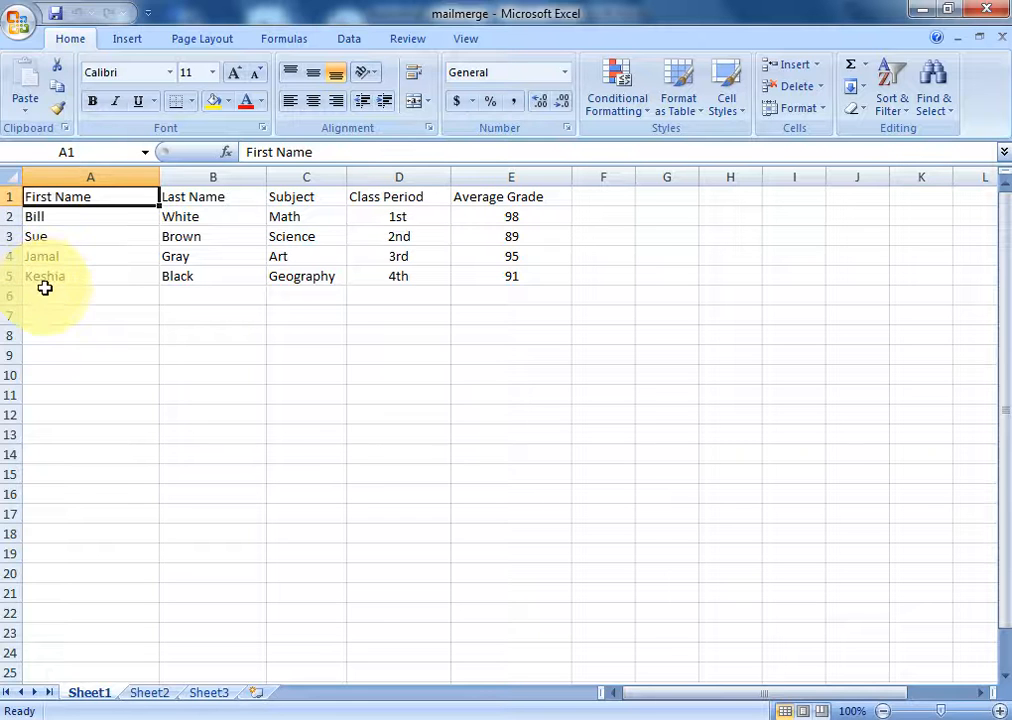
left_click(190, 199)
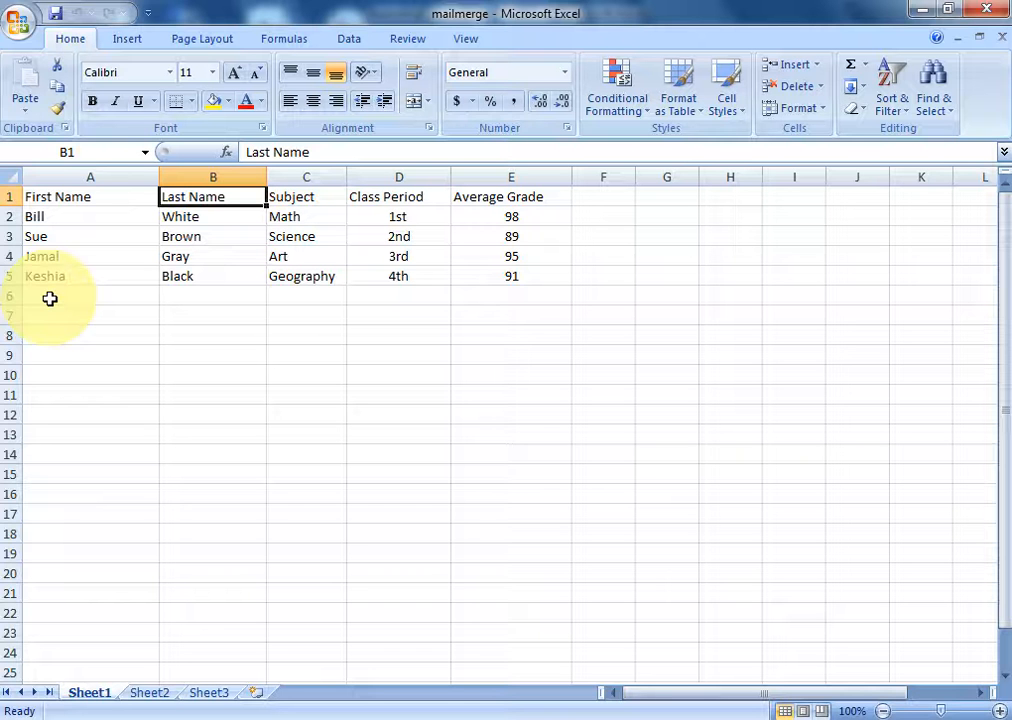
- Launch the Step-by-Step Mail Merge Wizard with Letters and advance to the starting document
left_click(445, 713)
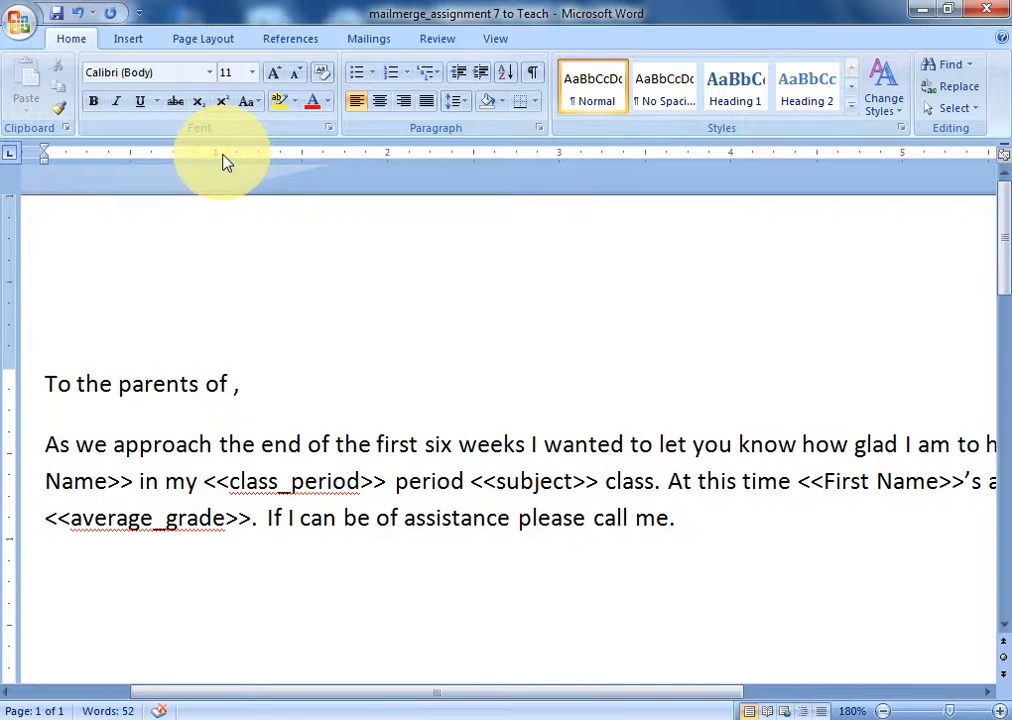
left_click(370, 40)
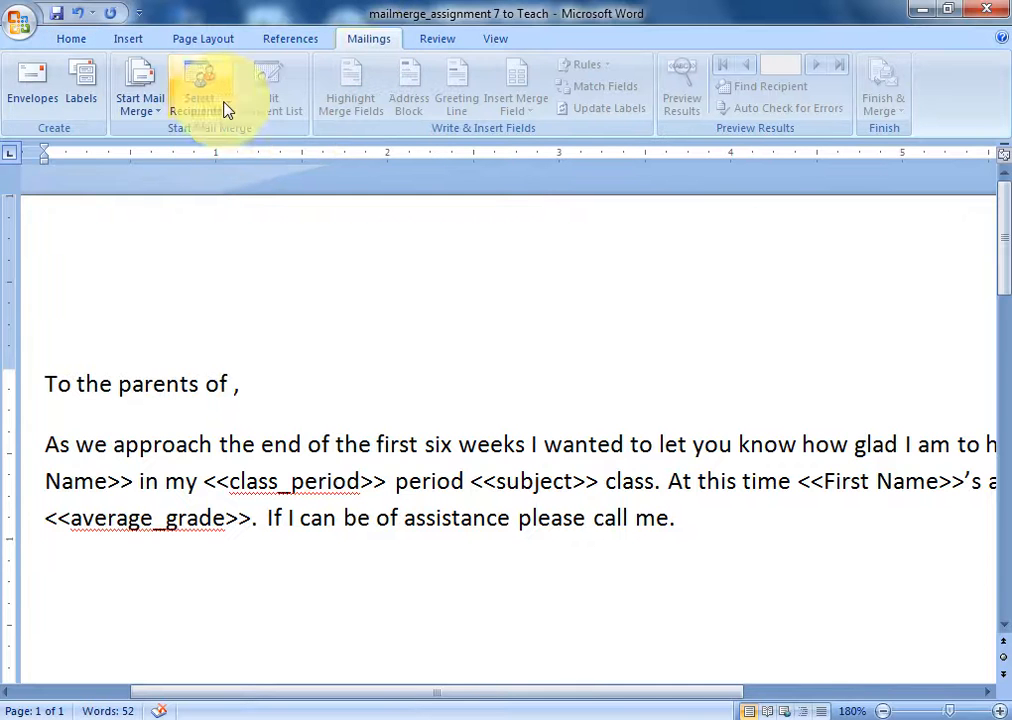
left_click(152, 118)
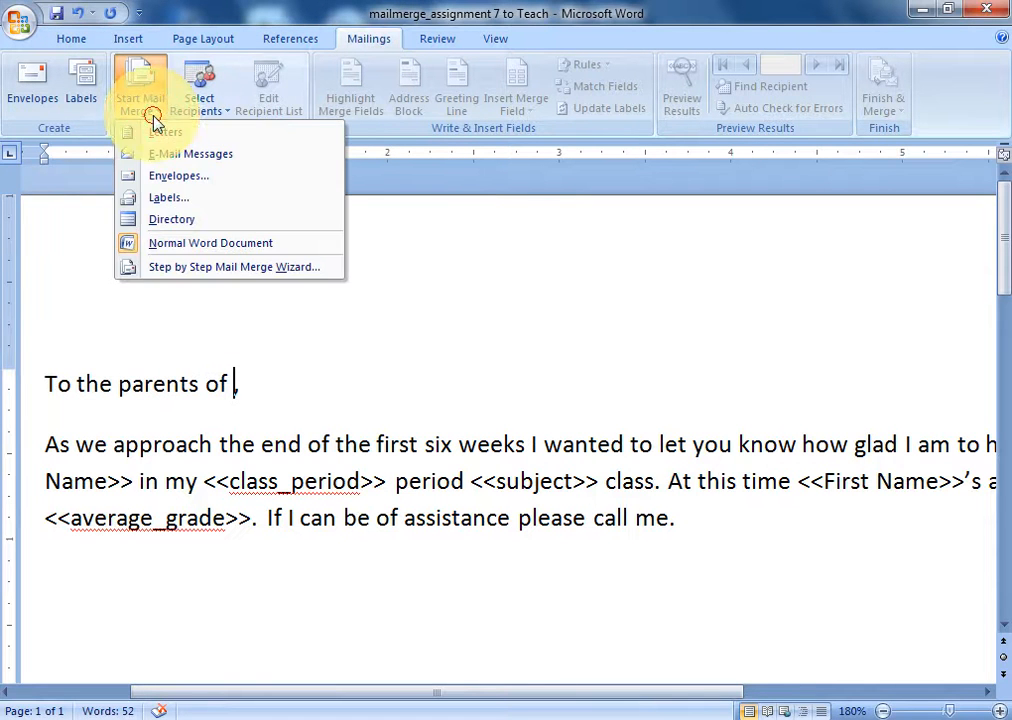
left_click(155, 270)
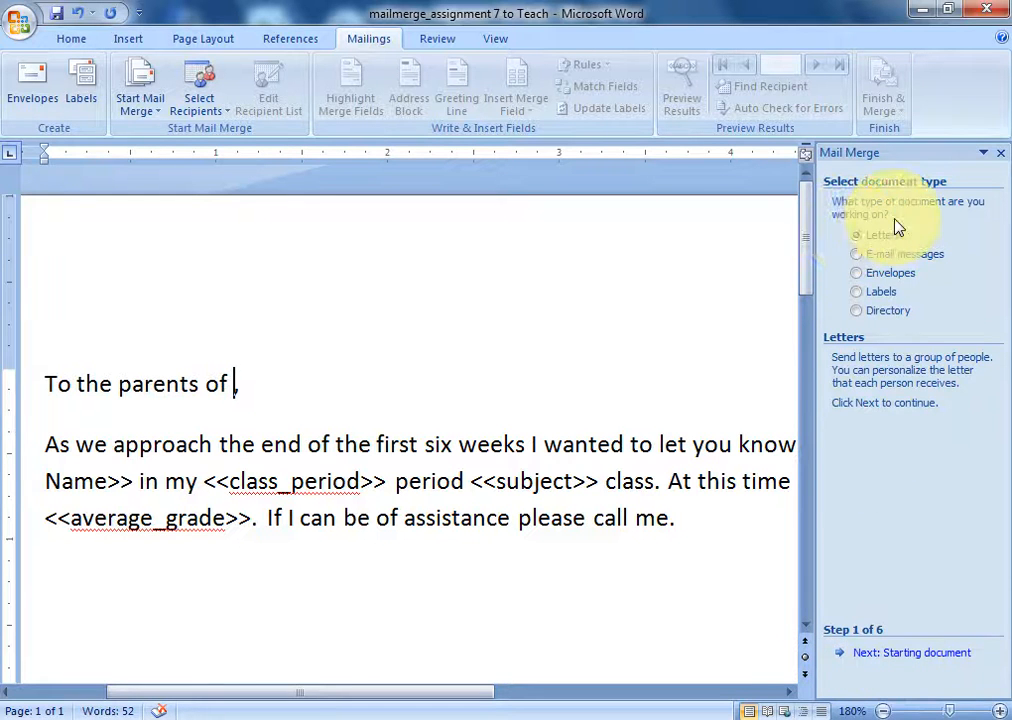
left_click(897, 656)
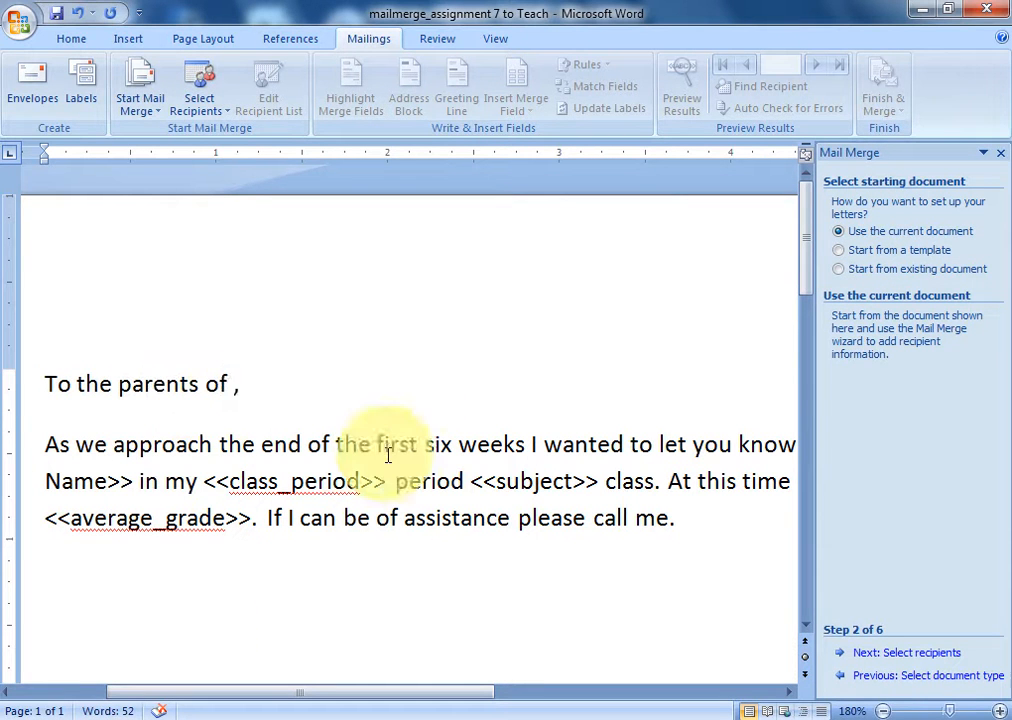
- Keep the current document, then browse for an existing recipient list file
left_click(899, 656)
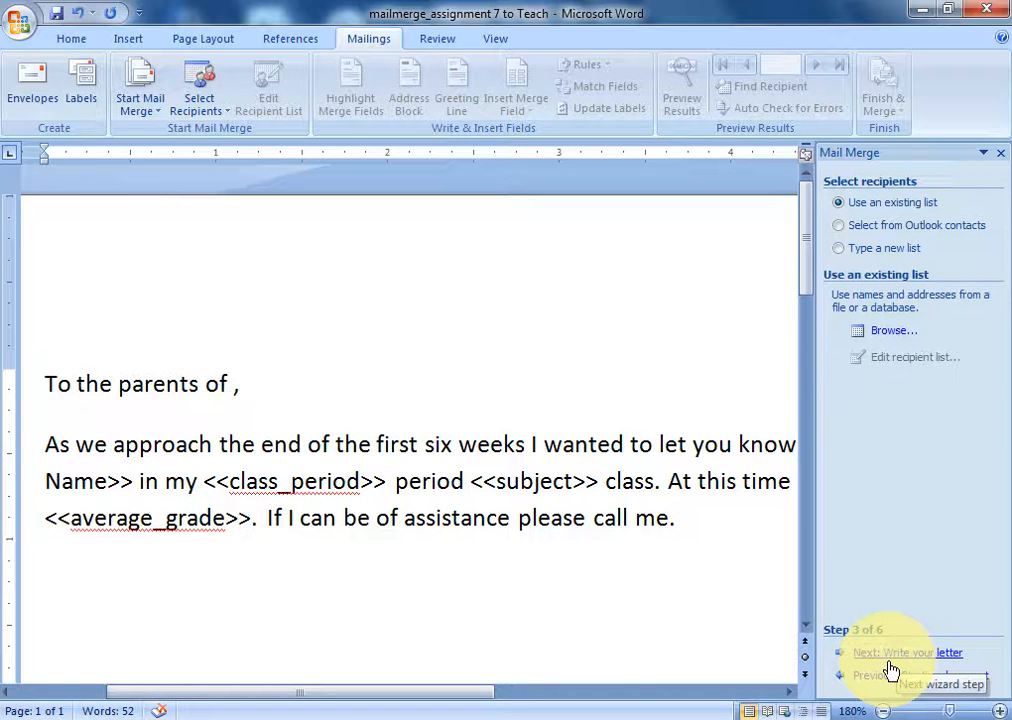
left_click(884, 333)
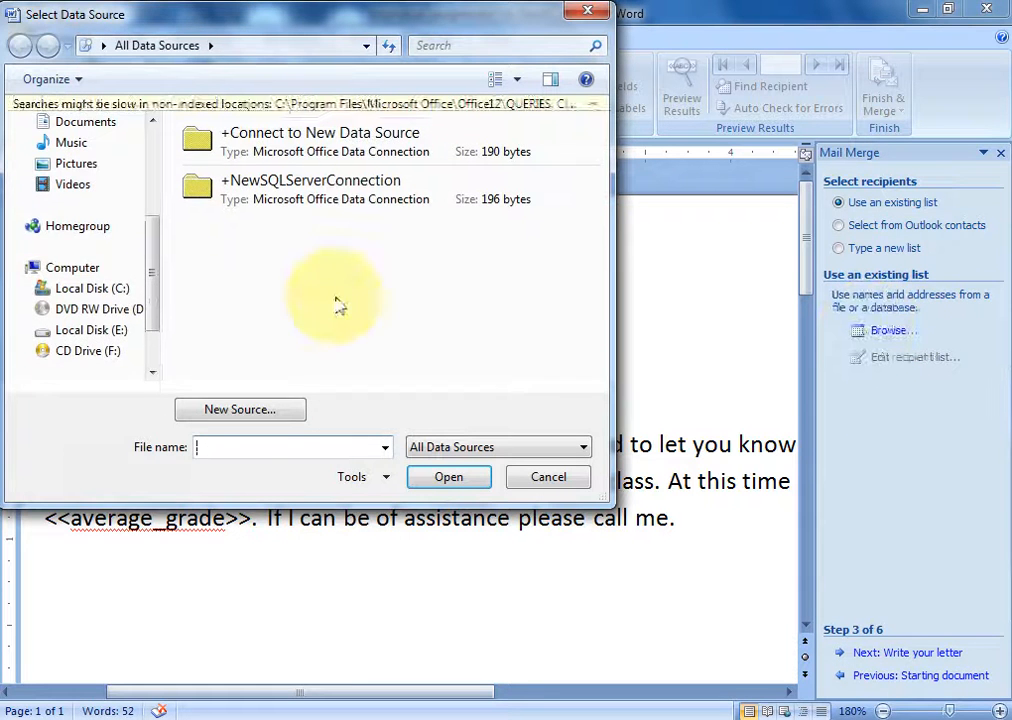
- Open the mailmerge workbook on the Desktop as the mail-merge data source
left_click_drag(150, 250, 155, 150)
left_click(592, 108)
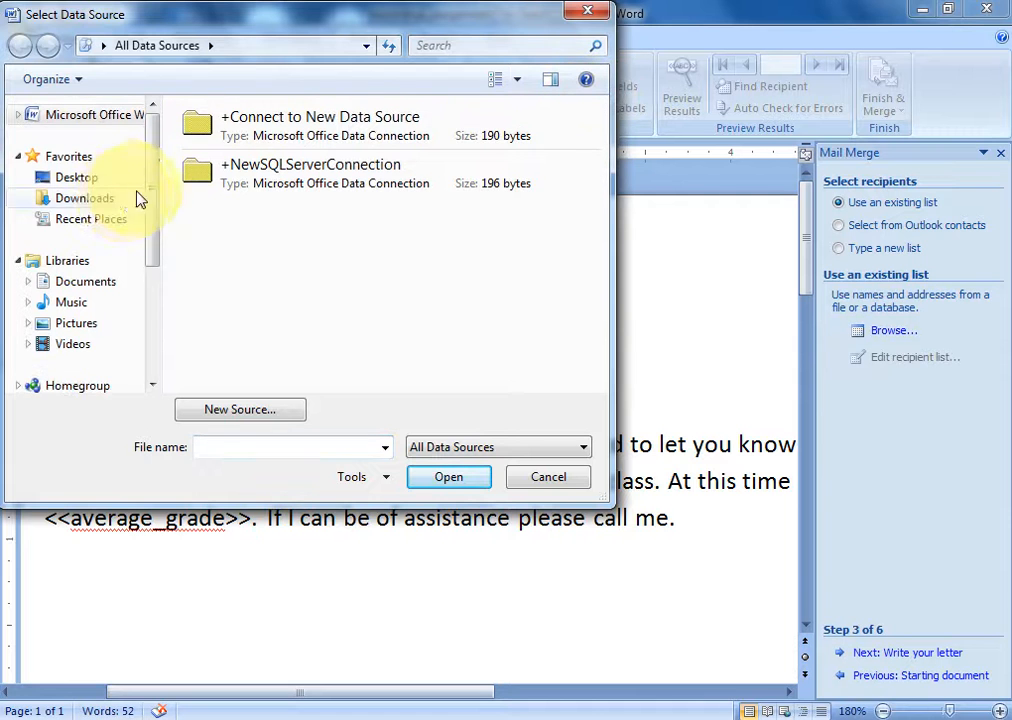
left_click(86, 180)
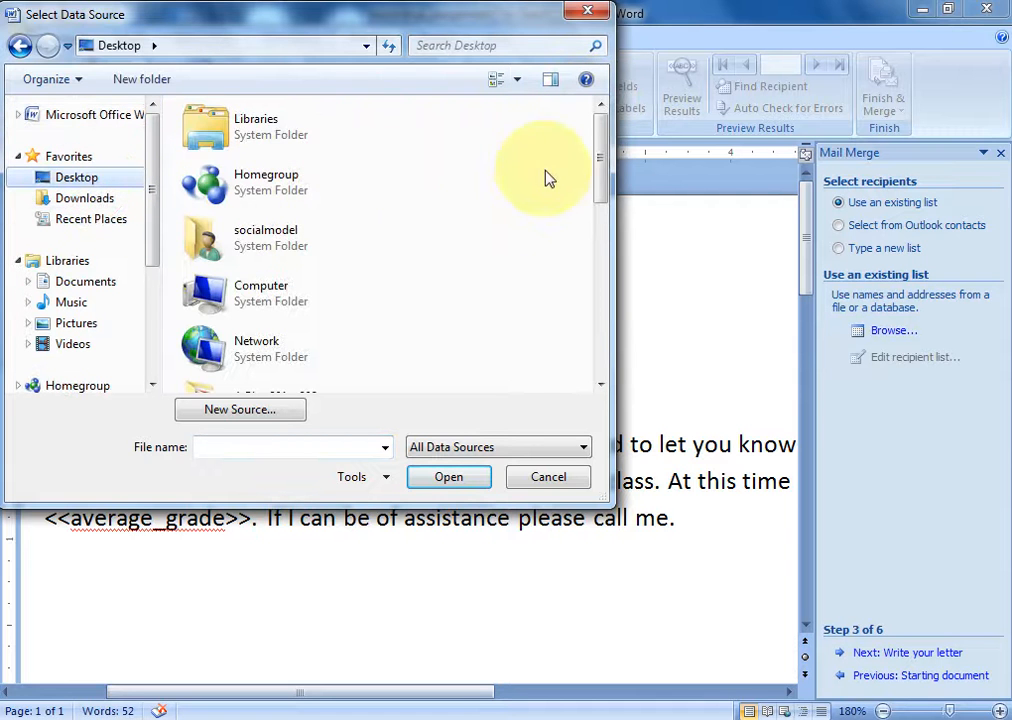
left_click_drag(600, 185, 596, 320)
left_click(276, 280)
left_click(430, 478)
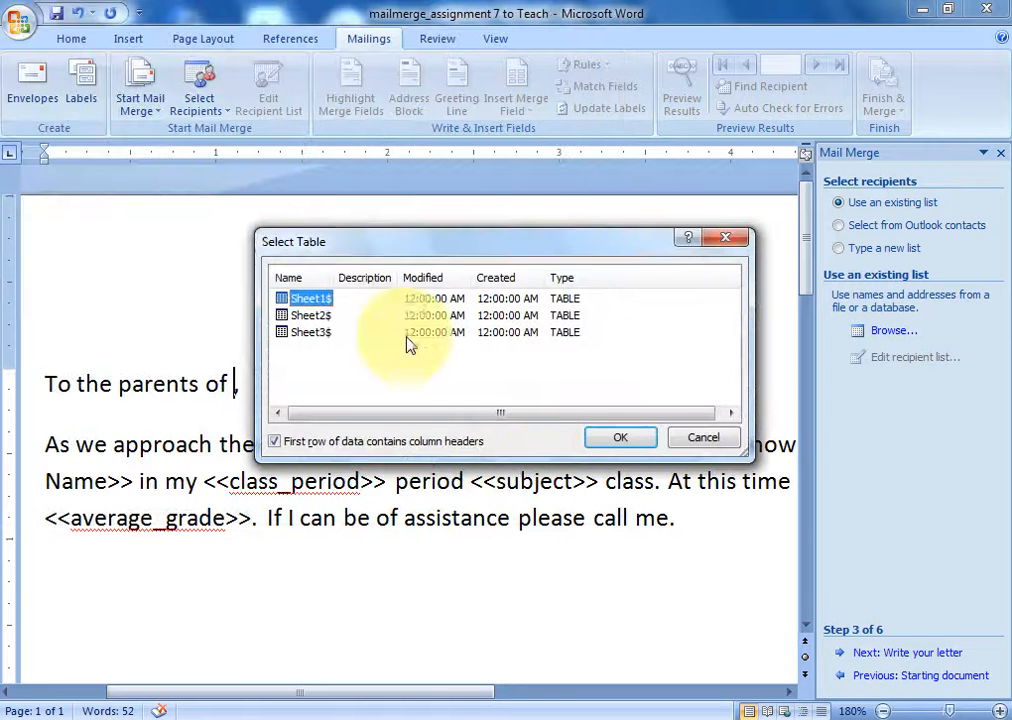
- Use Sheet1$ with its header row, accept all four student recipients, and continue to writing the letter
left_click(621, 443)
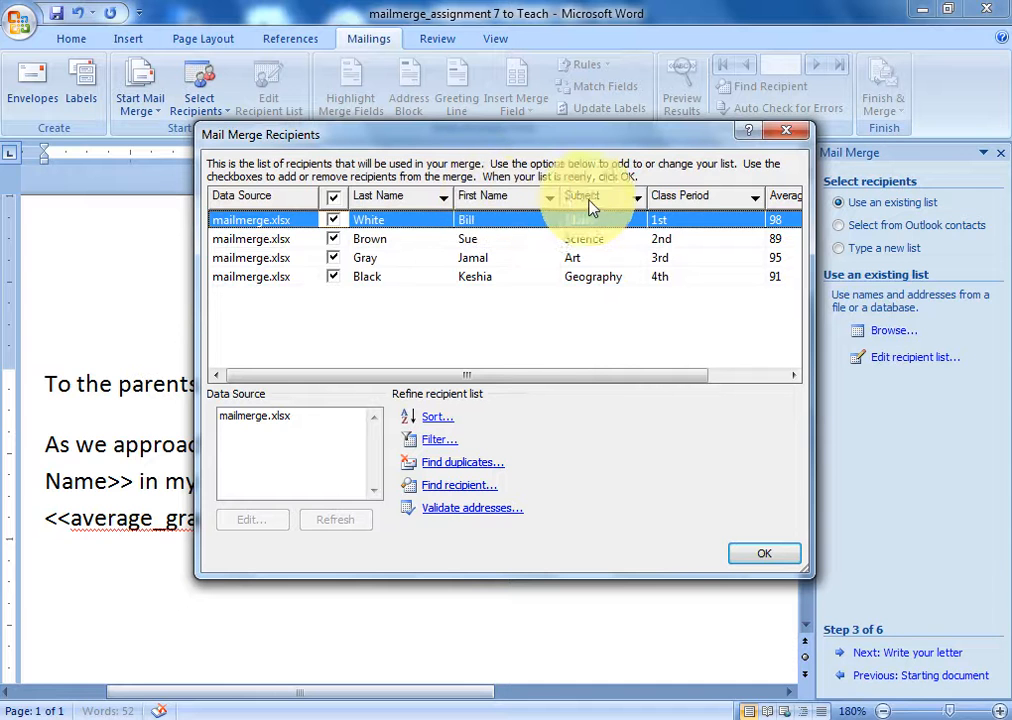
left_click_drag(615, 377, 766, 380)
left_click(763, 553)
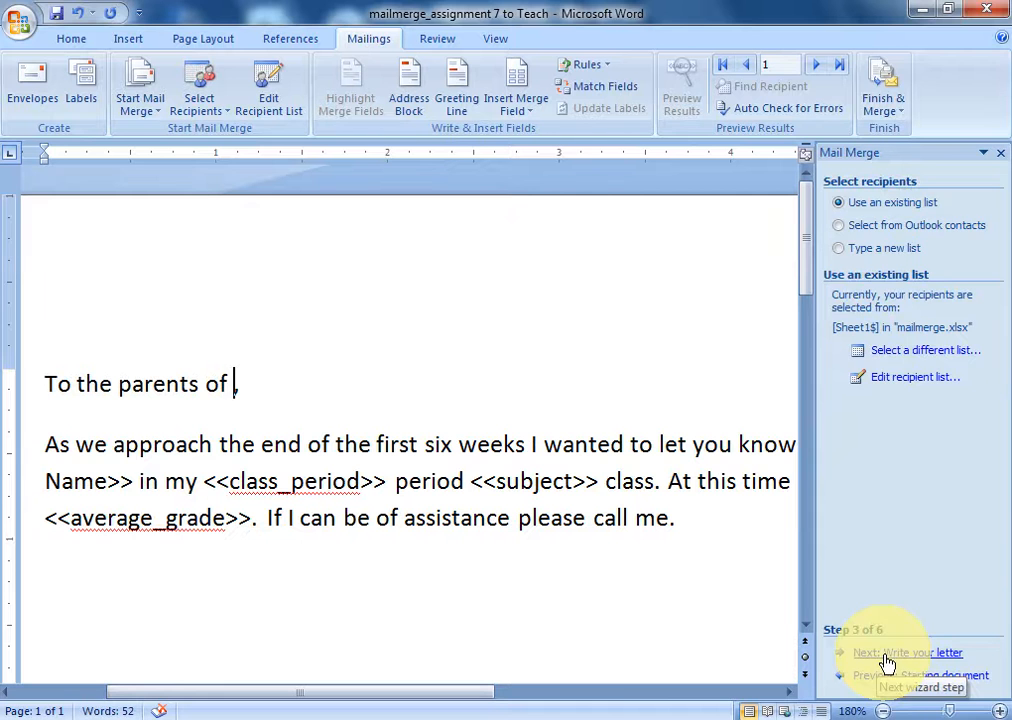
left_click(887, 663)
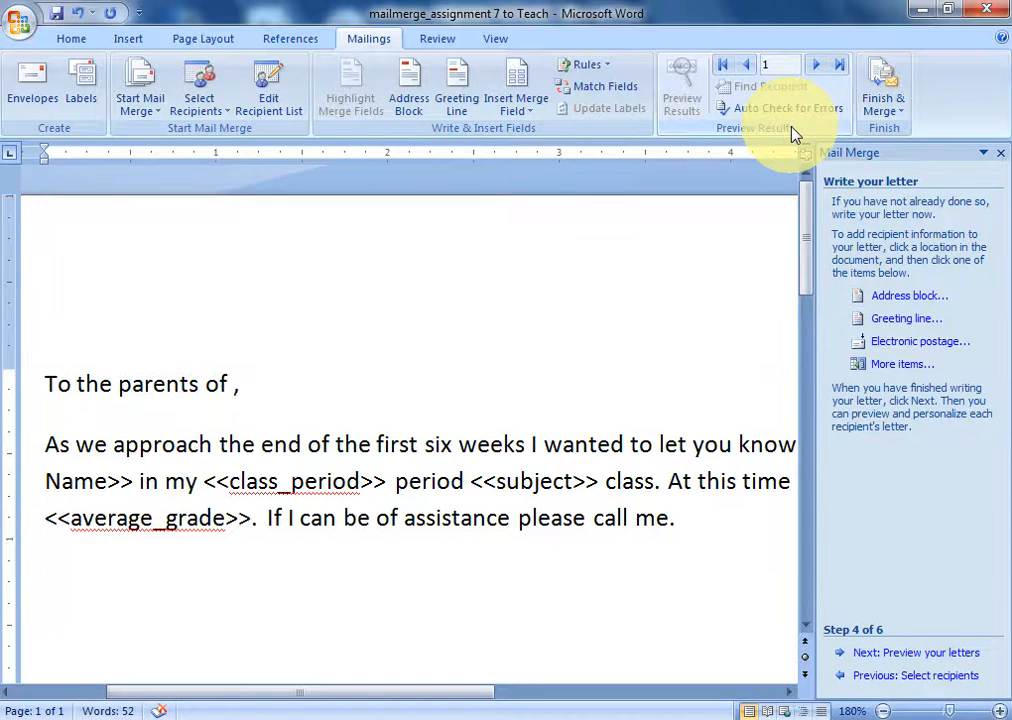
- Insert the «First_Name» and «Last_Name» merge fields after 'To the parents of' in the greeting
left_click(899, 370)
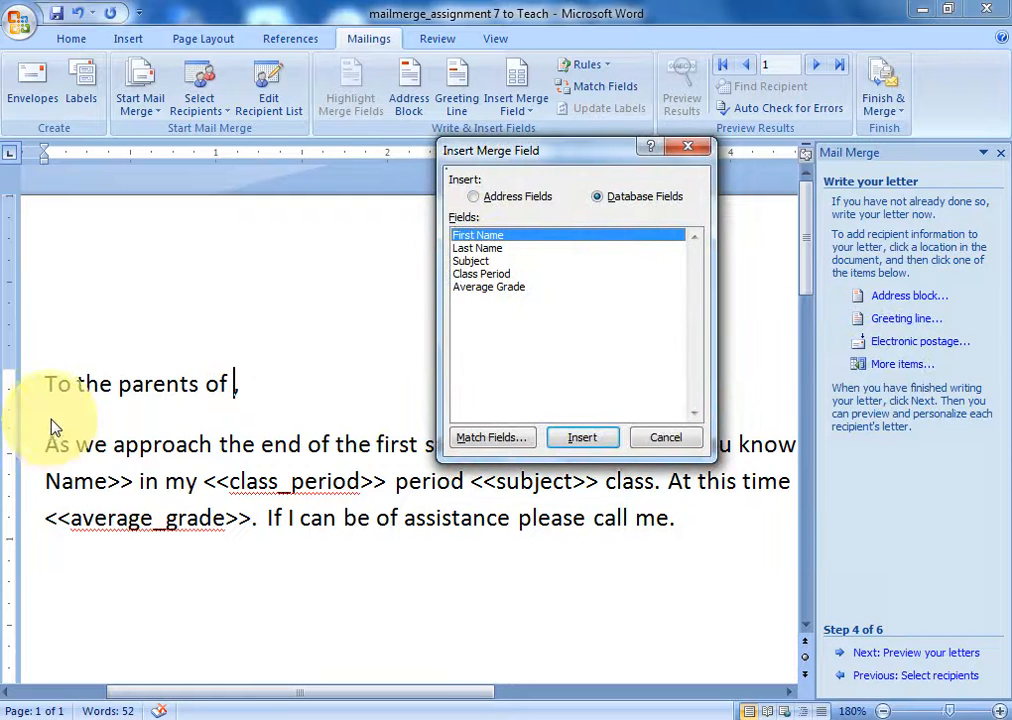
left_click(583, 437)
left_click(664, 438)
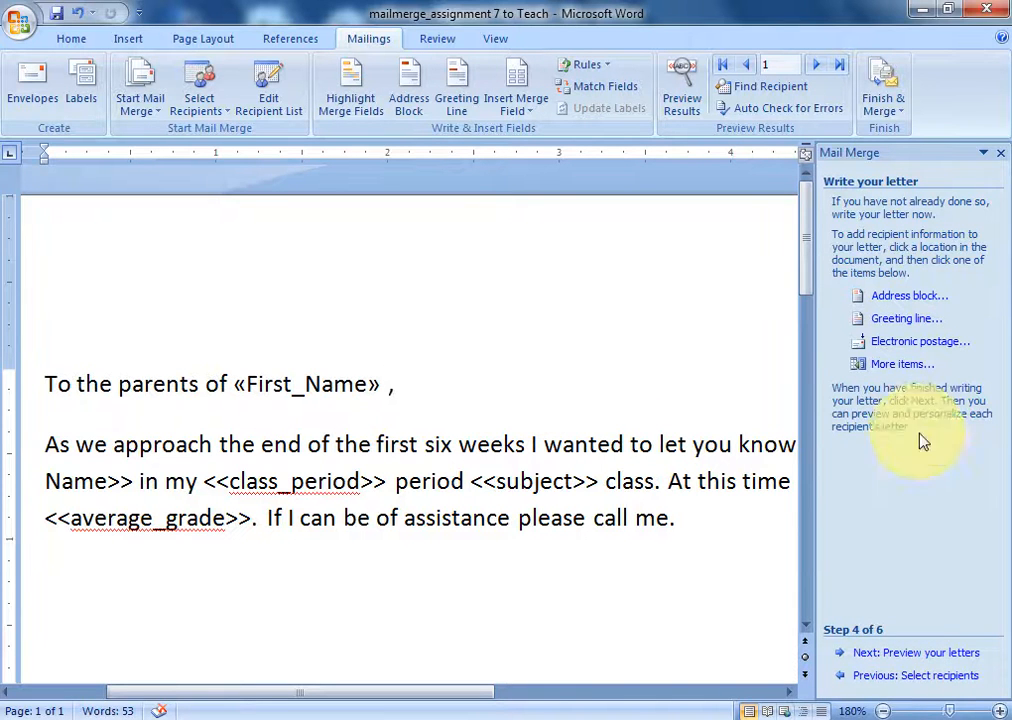
left_click(903, 364)
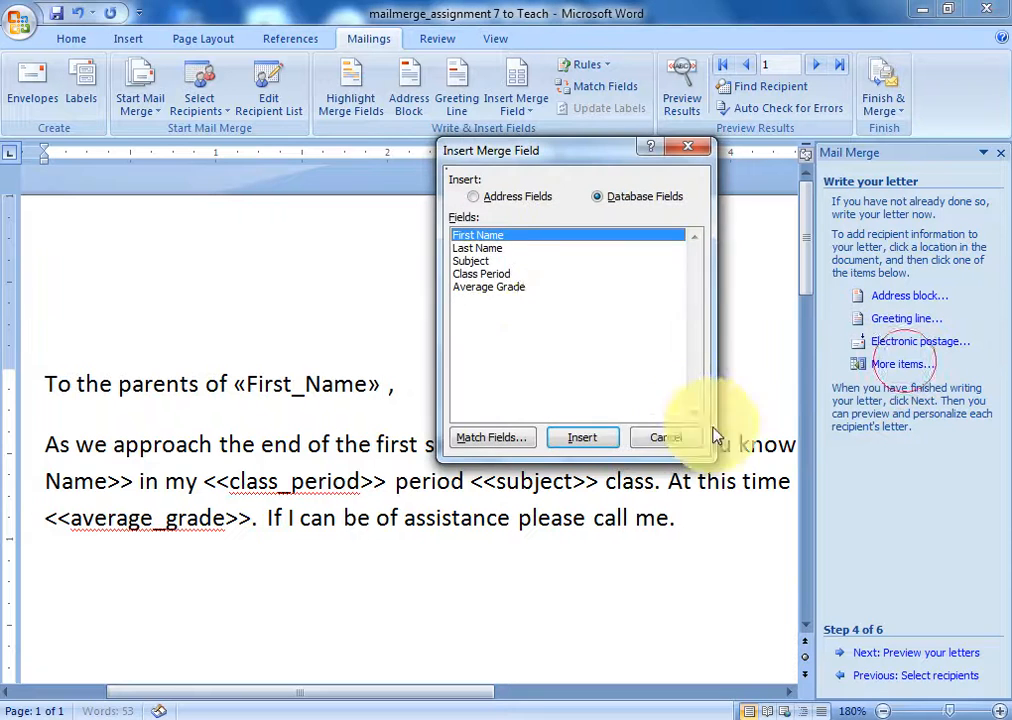
left_click(487, 248)
left_click(601, 447)
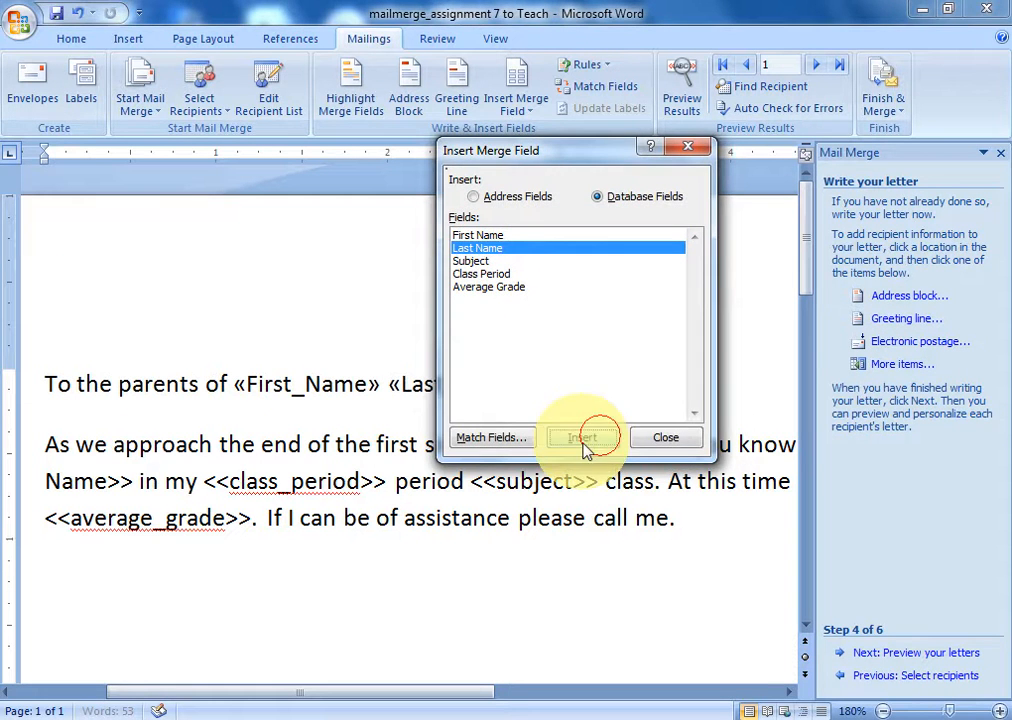
left_click(665, 437)
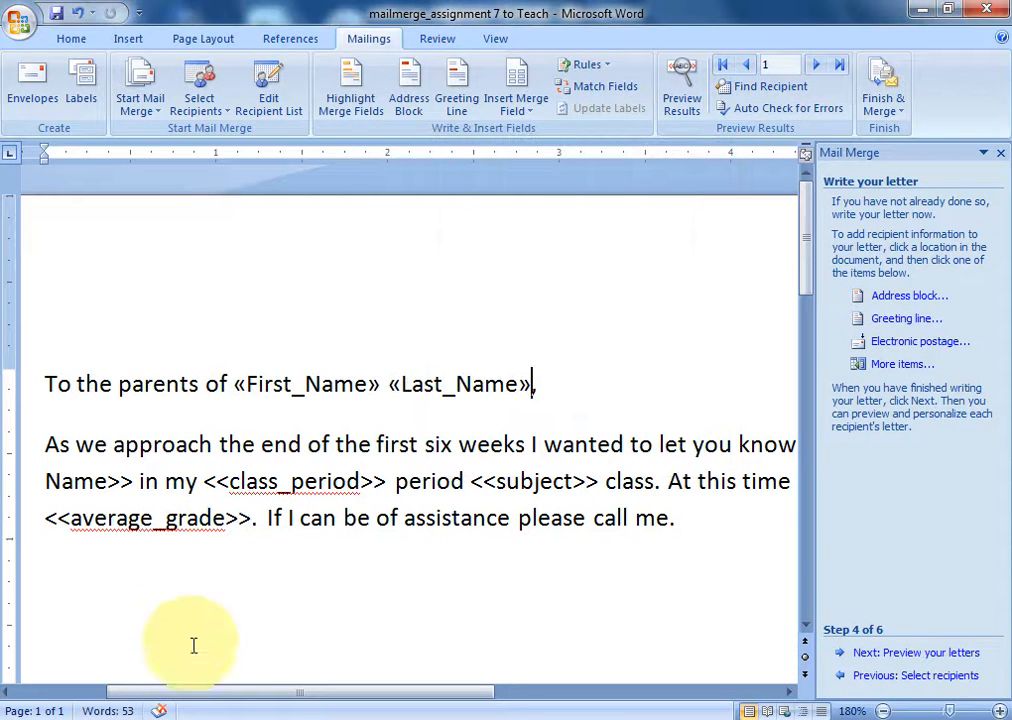
left_click_drag(230, 692, 198, 706)
- Replace the typed first-name placeholder in the body with the «First_Name» merge field
left_click(207, 481)
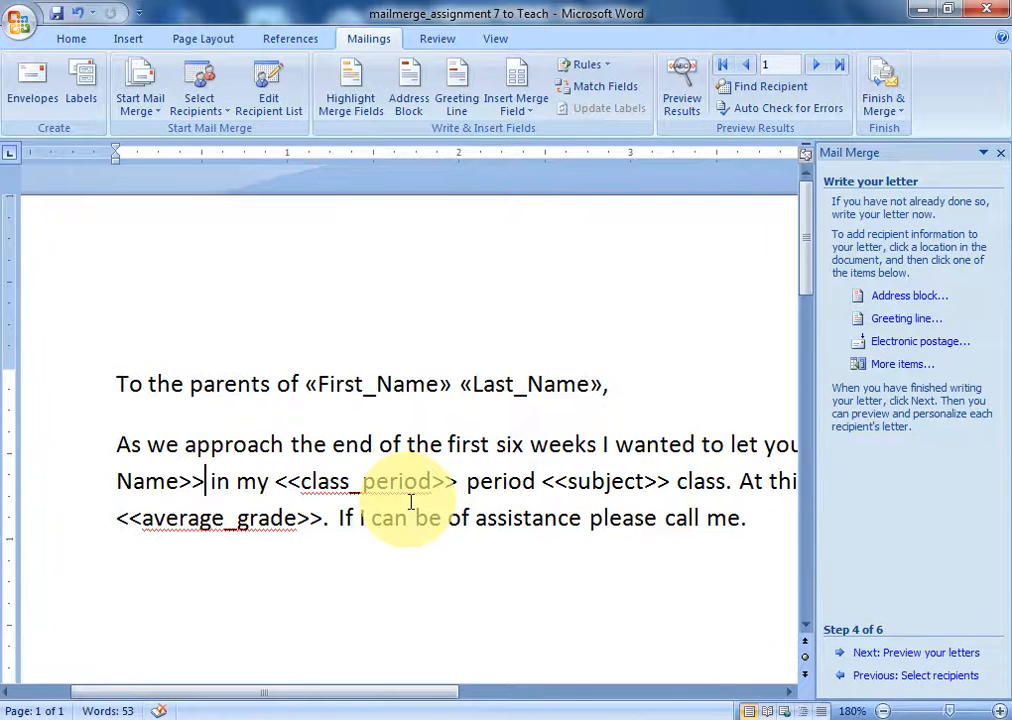
key("BackSpace")
key("BackSpace")
key("BackSpace")
key("BackSpace")
key("BackSpace")
key("BackSpace")
key("BackSpace")
key("BackSpace")
key("BackSpace")
key("BackSpace")
key("BackSpace")
key("BackSpace")
key("BackSpace")
key("BackSpace")
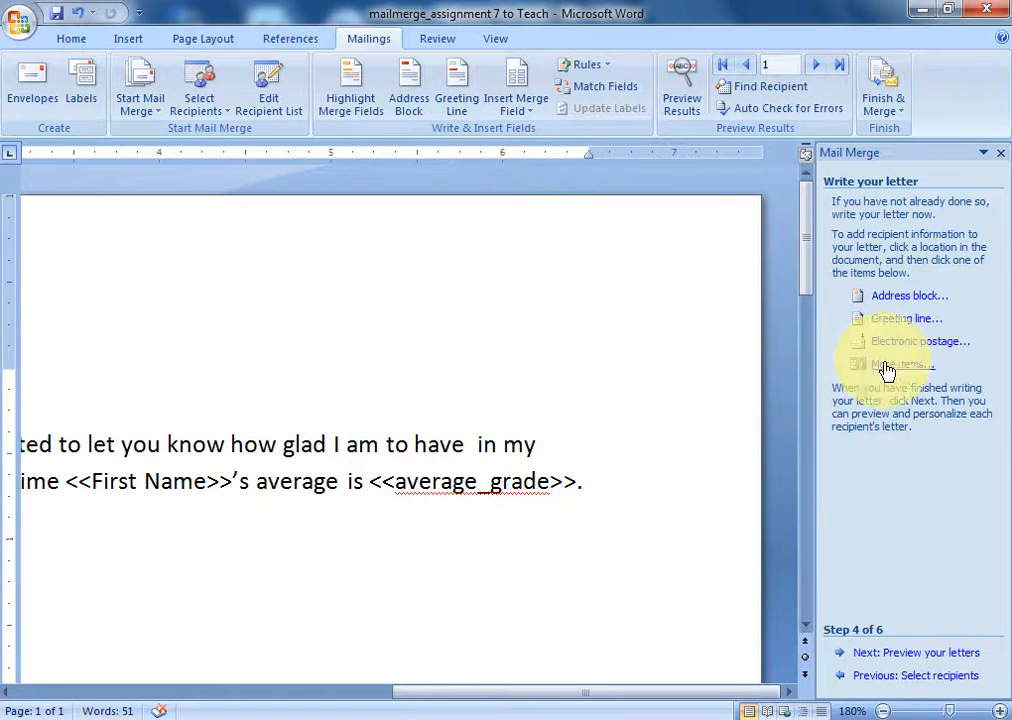
left_click(884, 365)
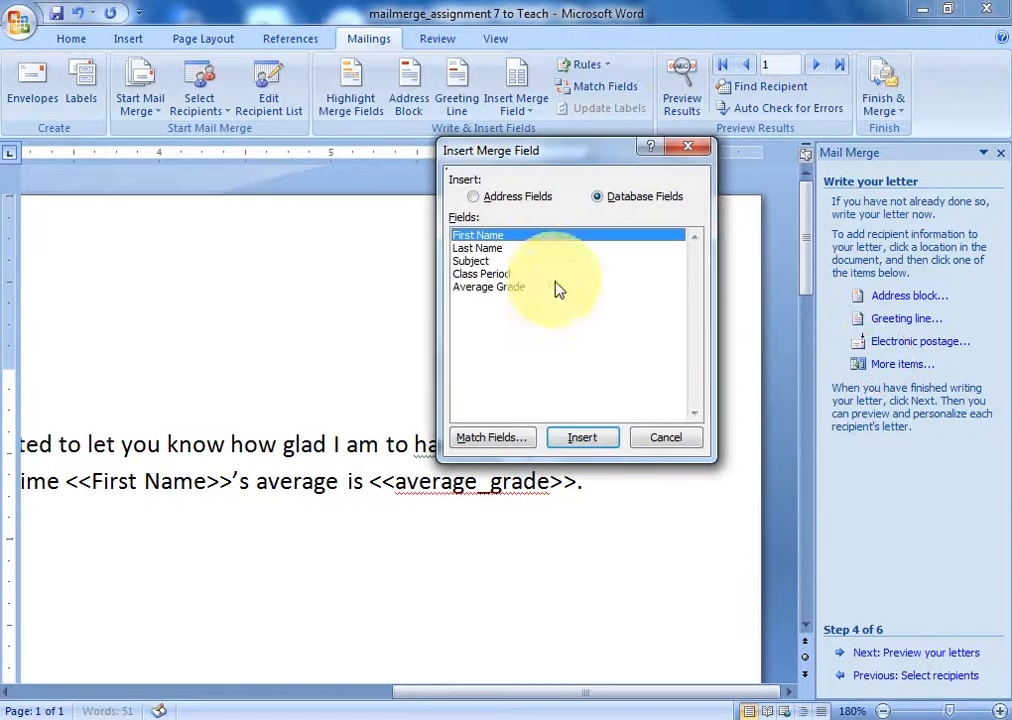
left_click(583, 437)
left_click(660, 440)
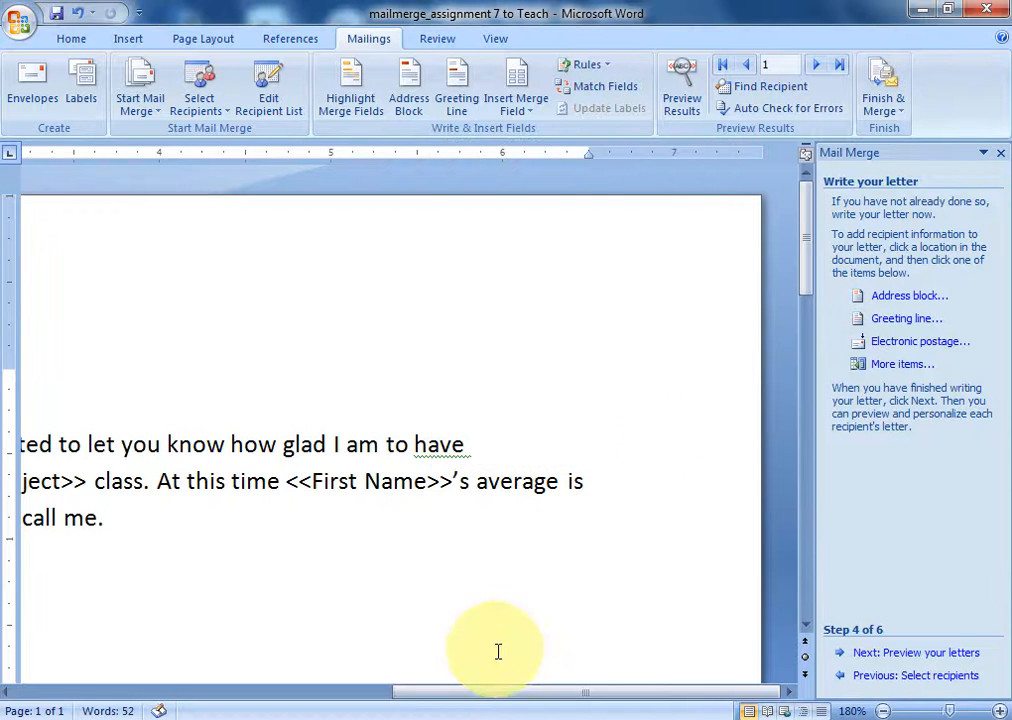
left_click_drag(506, 700, 205, 706)
- Replace the typed <<class_period>> placeholder with the «Class_Period» merge field
left_click(466, 482)
key("BackSpace")
key("BackSpace")
key("BackSpace")
key("BackSpace")
key("BackSpace")
key("BackSpace")
key("BackSpace")
key("BackSpace")
key("BackSpace")
key("BackSpace")
key("BackSpace")
key("BackSpace")
key("BackSpace")
key("BackSpace")
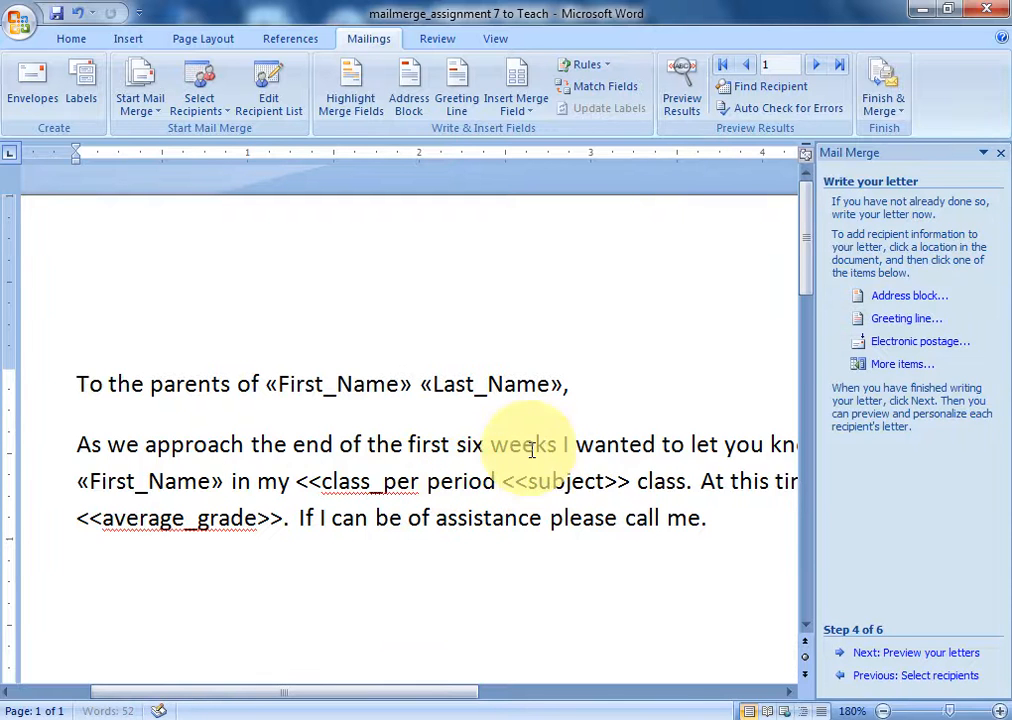
key("BackSpace")
key("BackSpace")
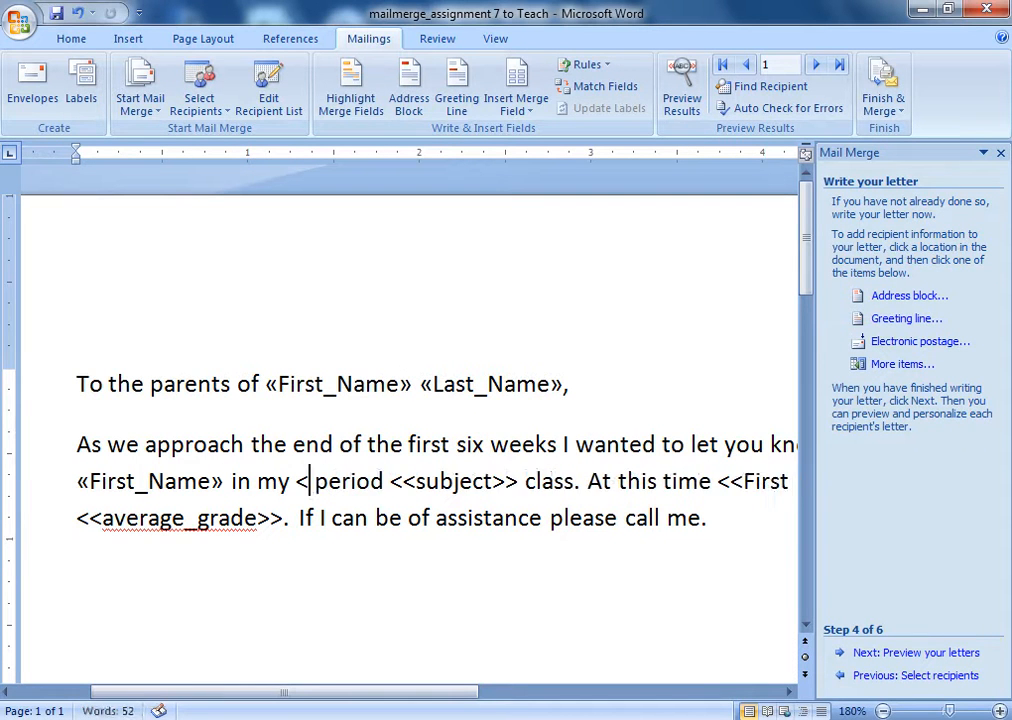
left_click(878, 364)
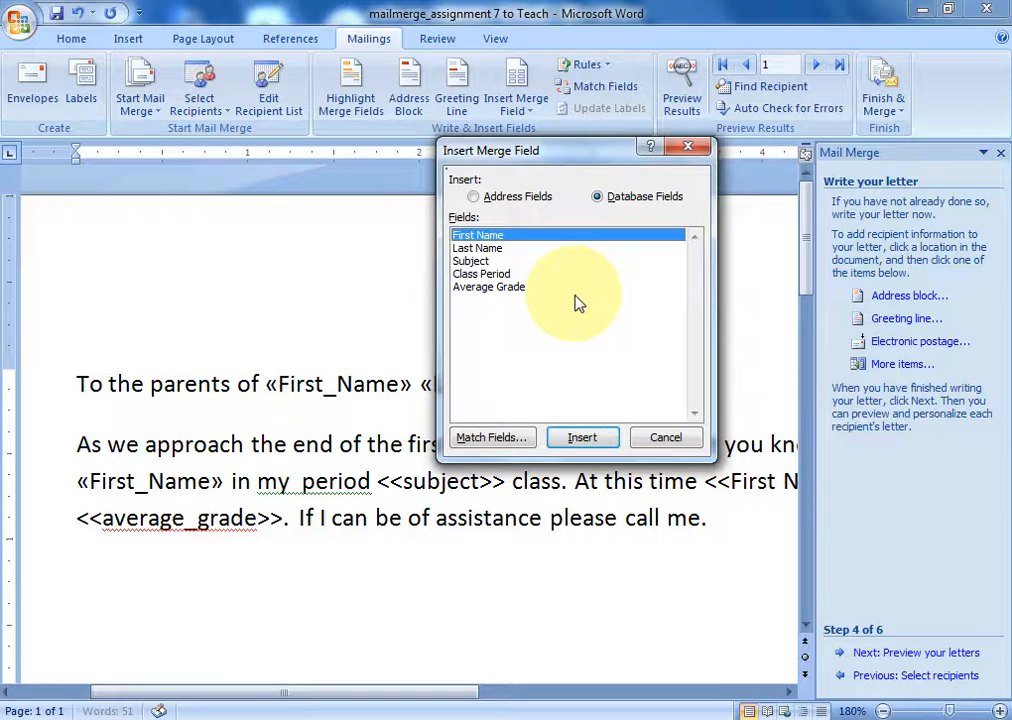
left_click(490, 274)
left_click(584, 438)
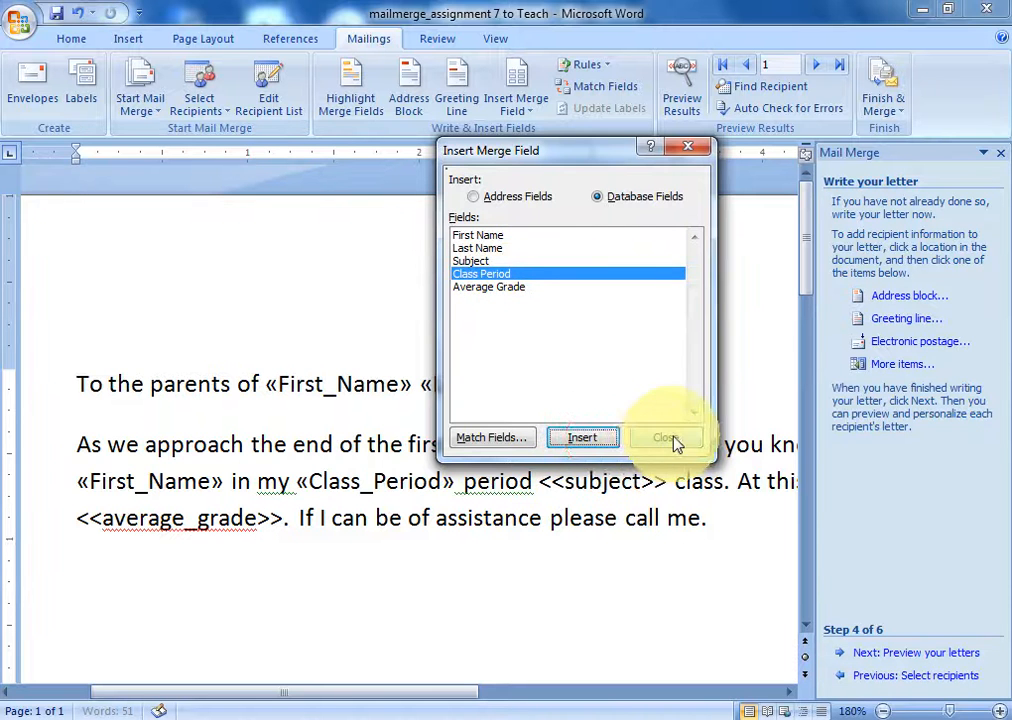
left_click(674, 441)
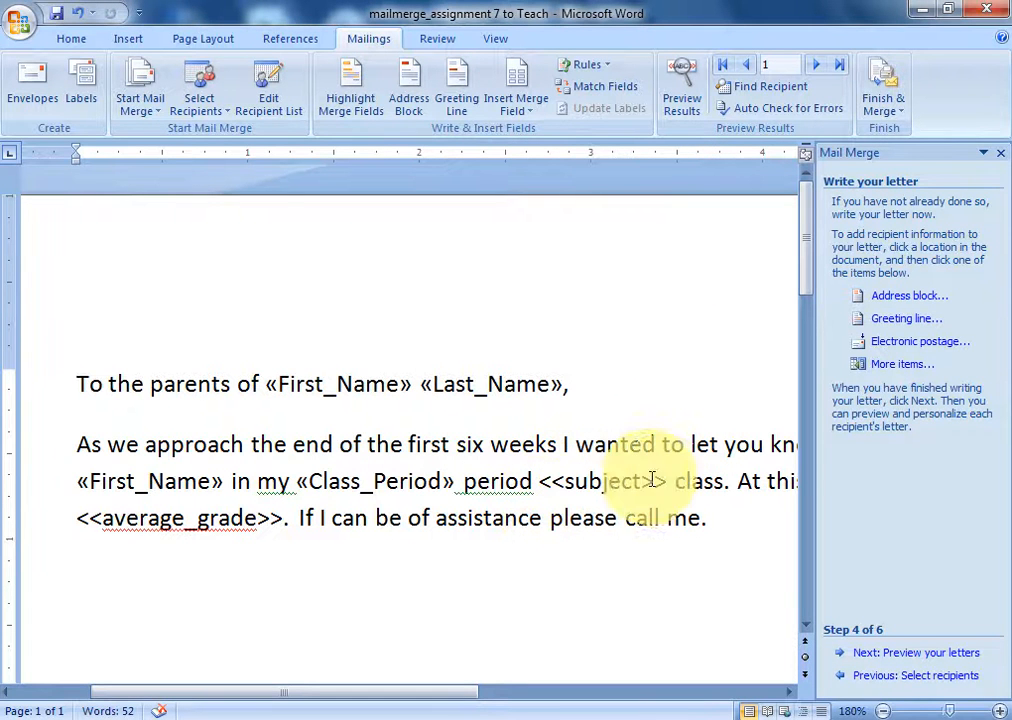
- Replace the typed subject placeholder before 'class' with the «Subject» merge field
key("BackSpace")
key("BackSpace")
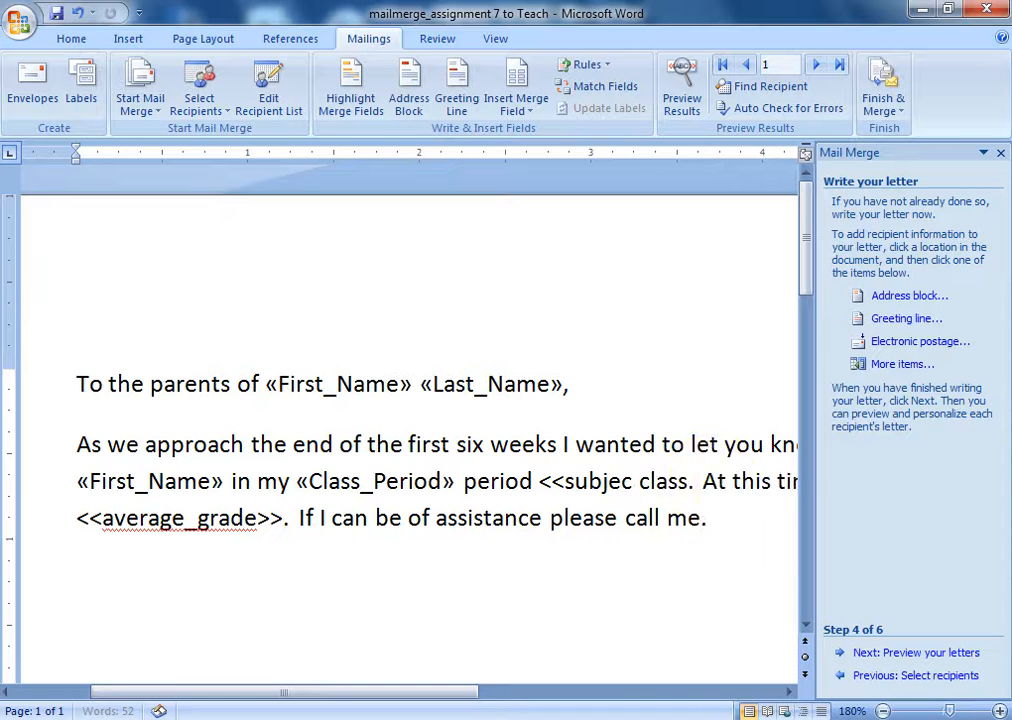
key("BackSpace")
key("BackSpace")
key("BackSpace")
key("BackSpace")
key("BackSpace")
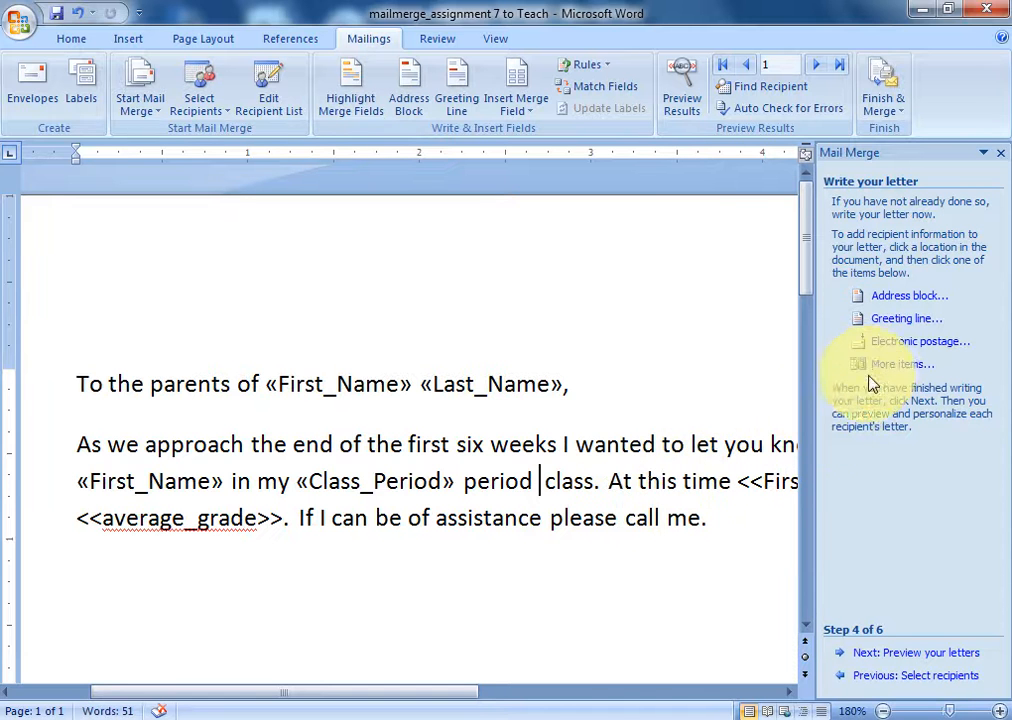
left_click(881, 368)
left_click(476, 260)
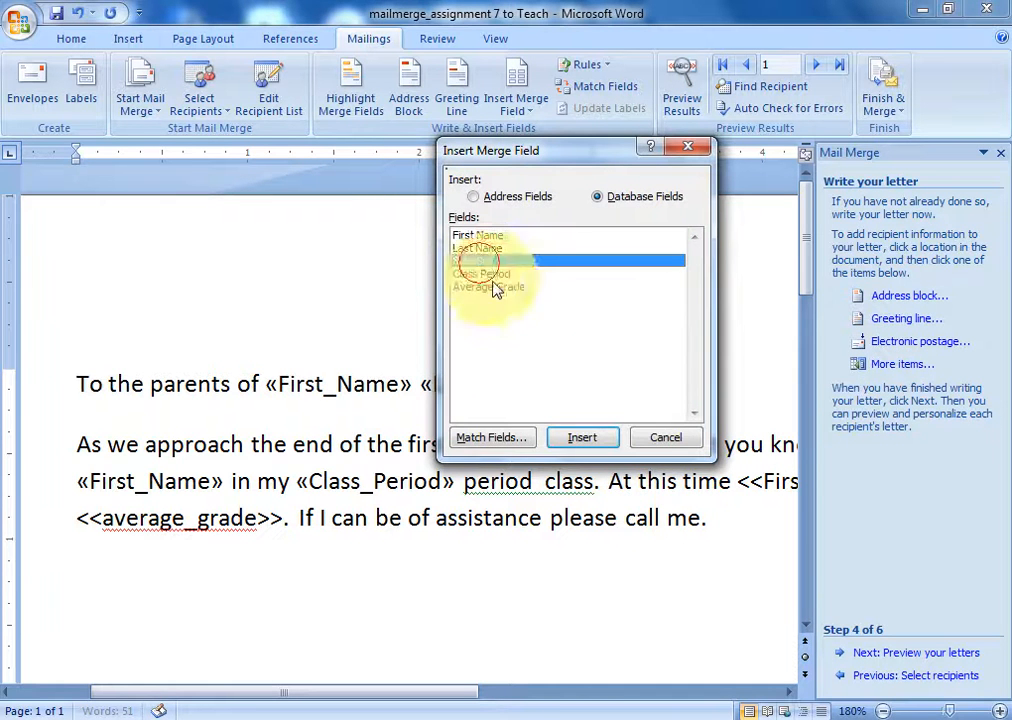
left_click(600, 440)
left_click(655, 445)
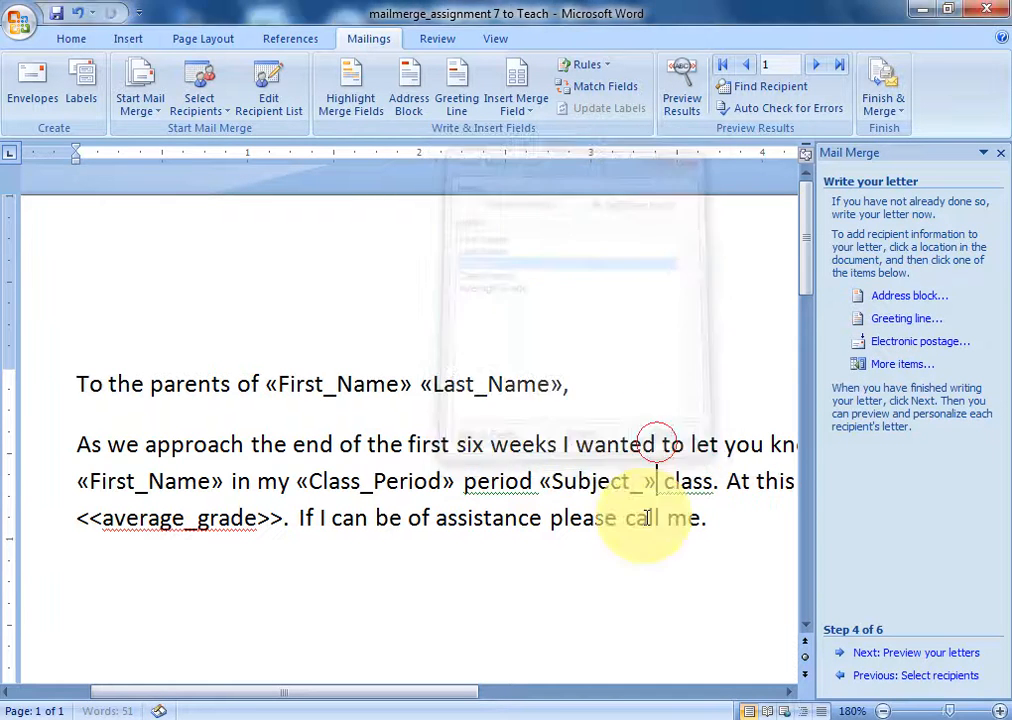
left_click_drag(452, 690, 623, 688)
- Replace a typed placeholder in the grade sentence with «Average_Grade», deleting the accidental duplicate field
left_click(690, 481)
left_click_drag(690, 481, 751, 504)
key("BackSpace")
key("BackSpace")
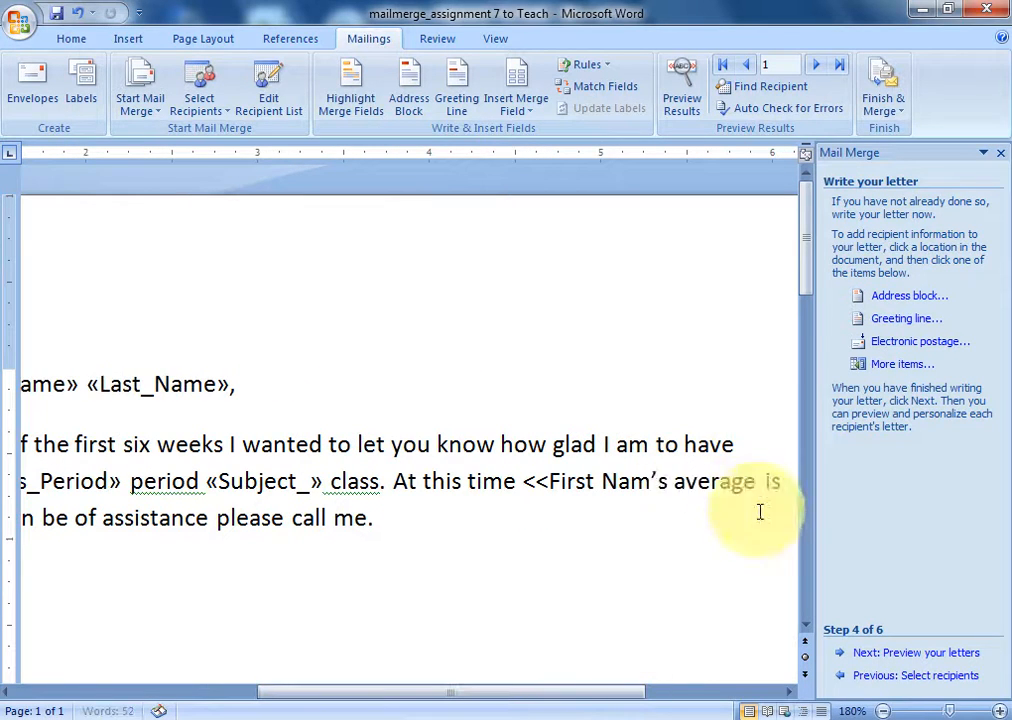
key("BackSpace")
key("BackSpace")
key("BackSpace")
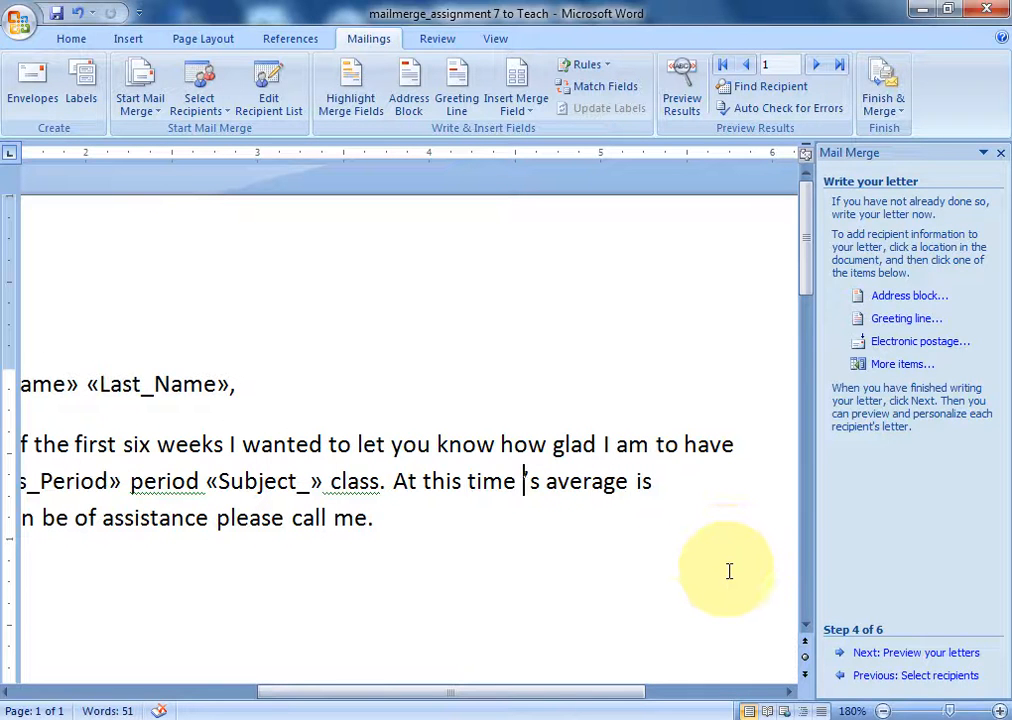
left_click(900, 366)
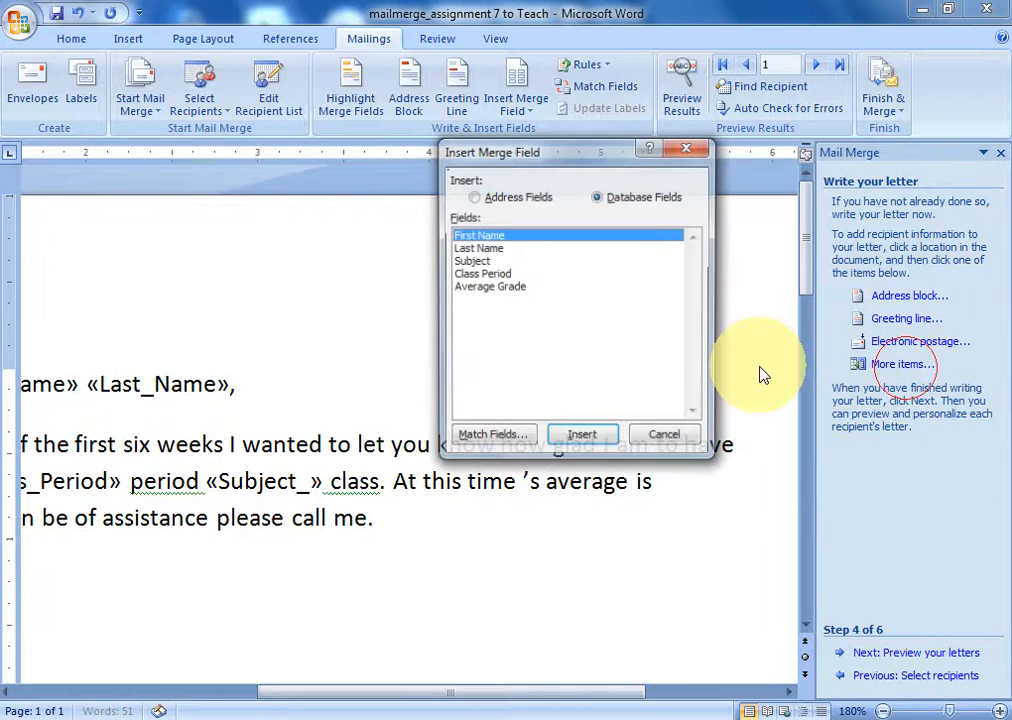
left_click(483, 288)
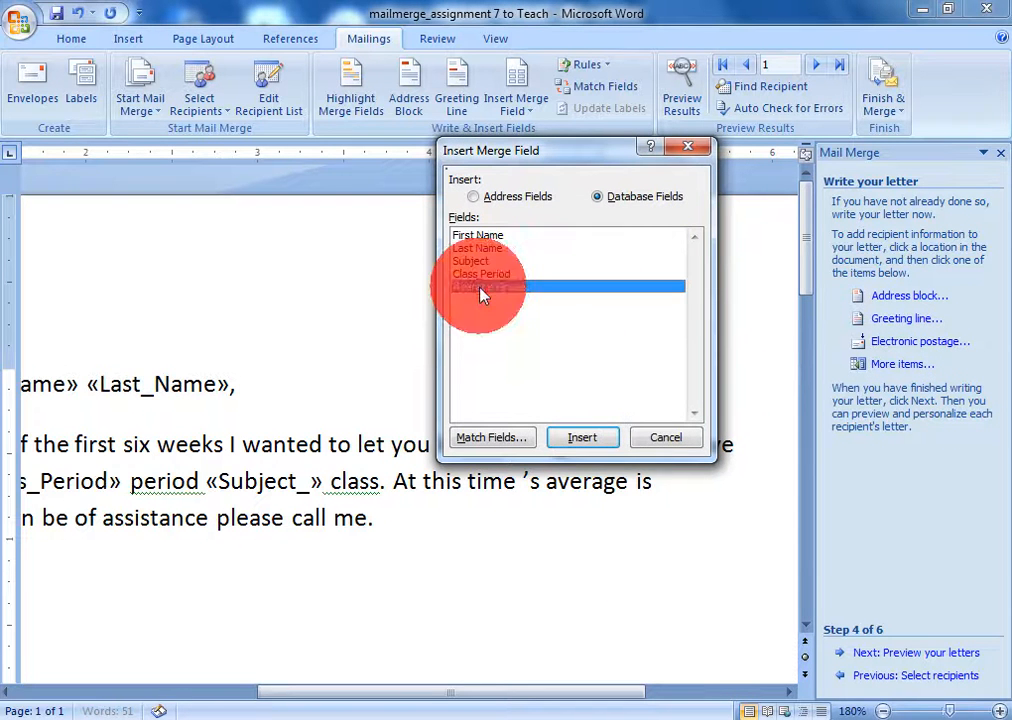
left_click(588, 438)
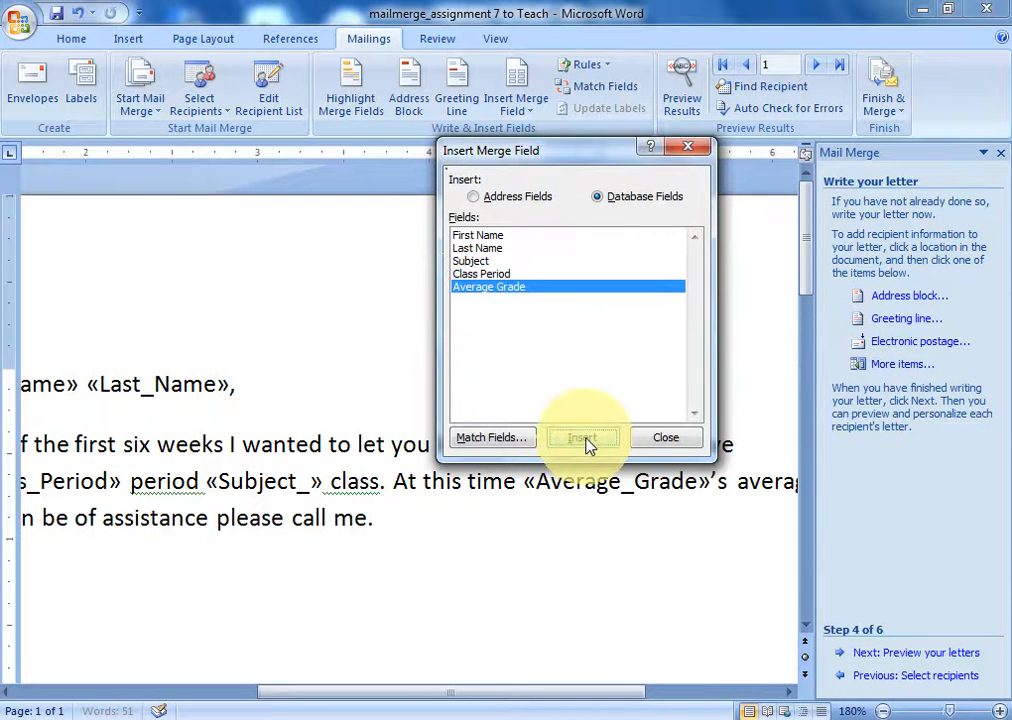
left_click(588, 440)
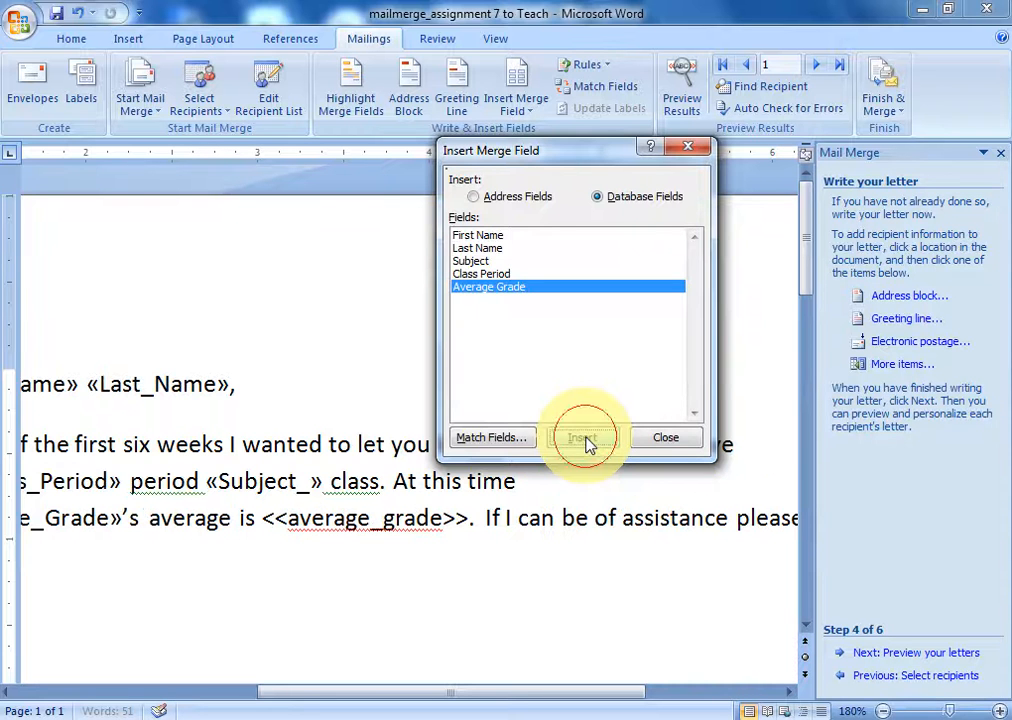
left_click(665, 438)
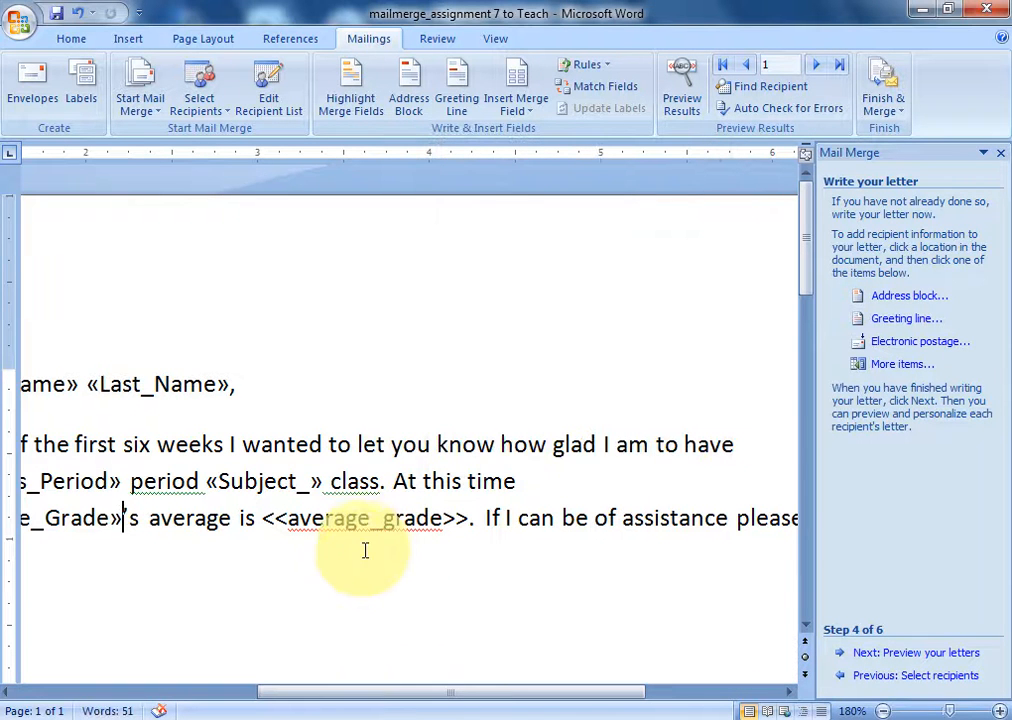
left_click_drag(450, 692, 243, 708)
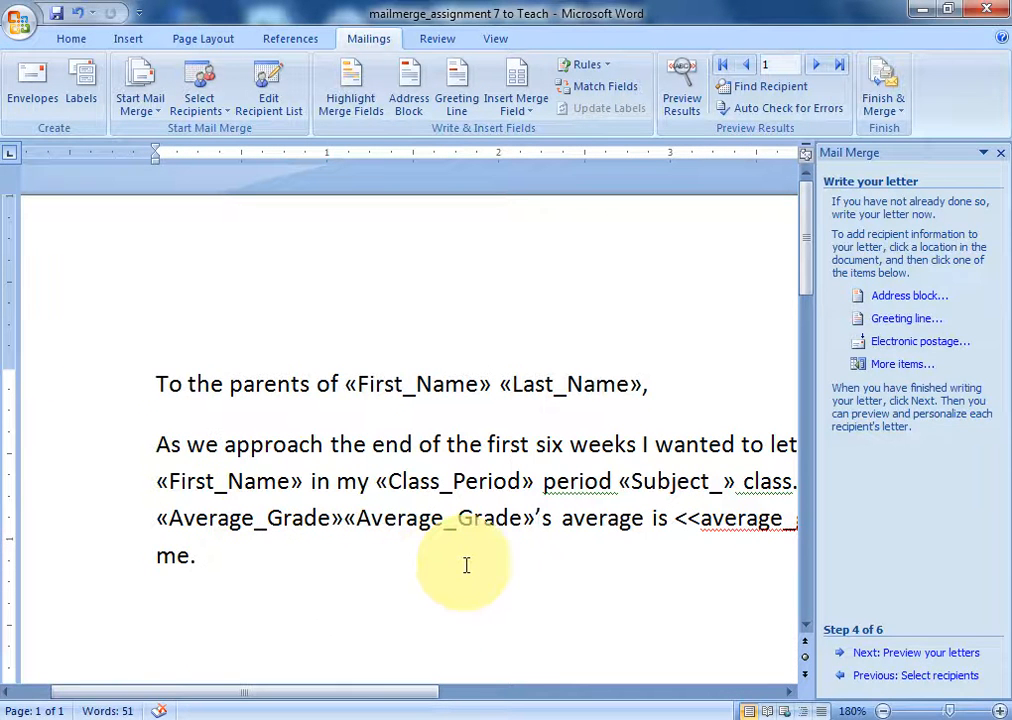
key("shift+Left")
key("BackSpace")
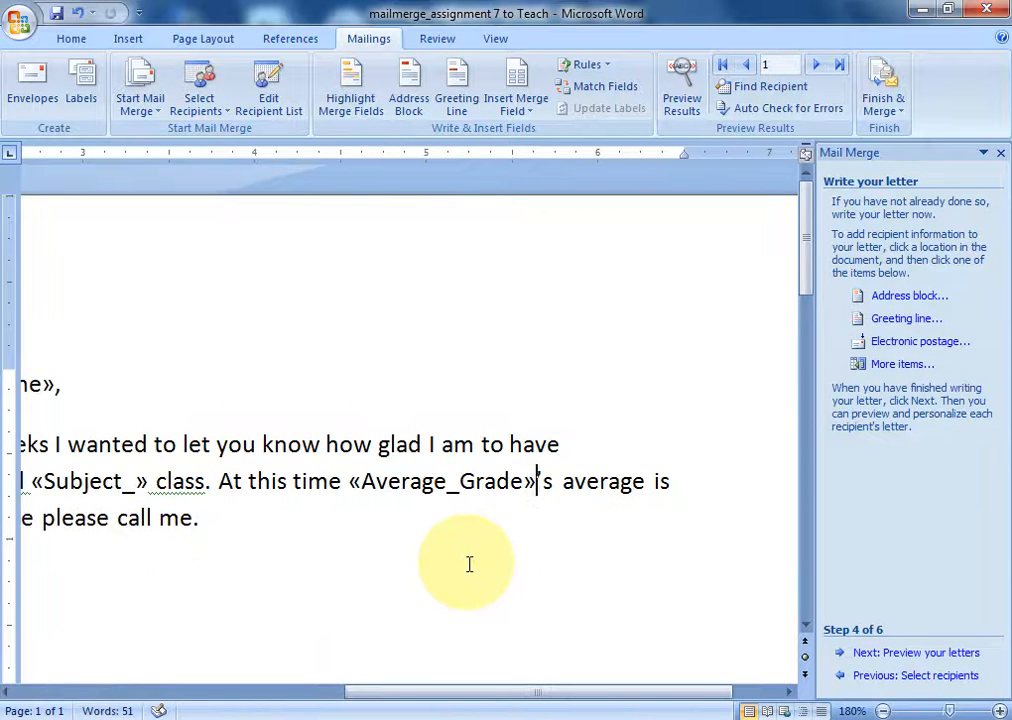
- Replace the typed average_grade placeholder at the sentence end with the «Average_Grade» field
left_click_drag(497, 692, 208, 695)
left_click_drag(282, 695, 437, 709)
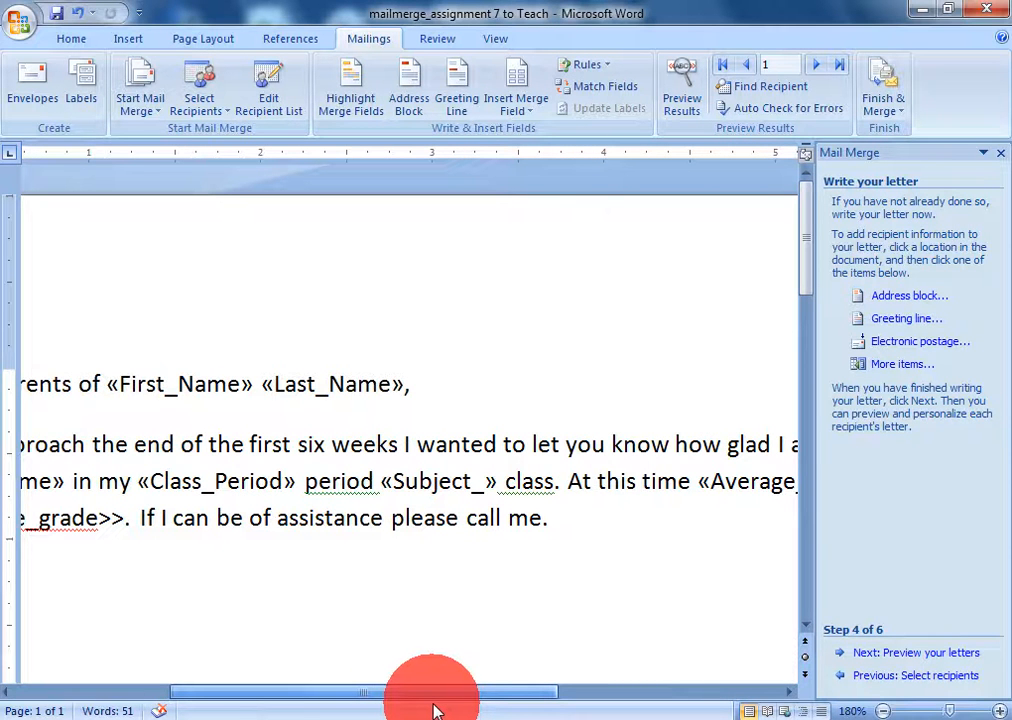
left_click_drag(437, 709, 380, 682)
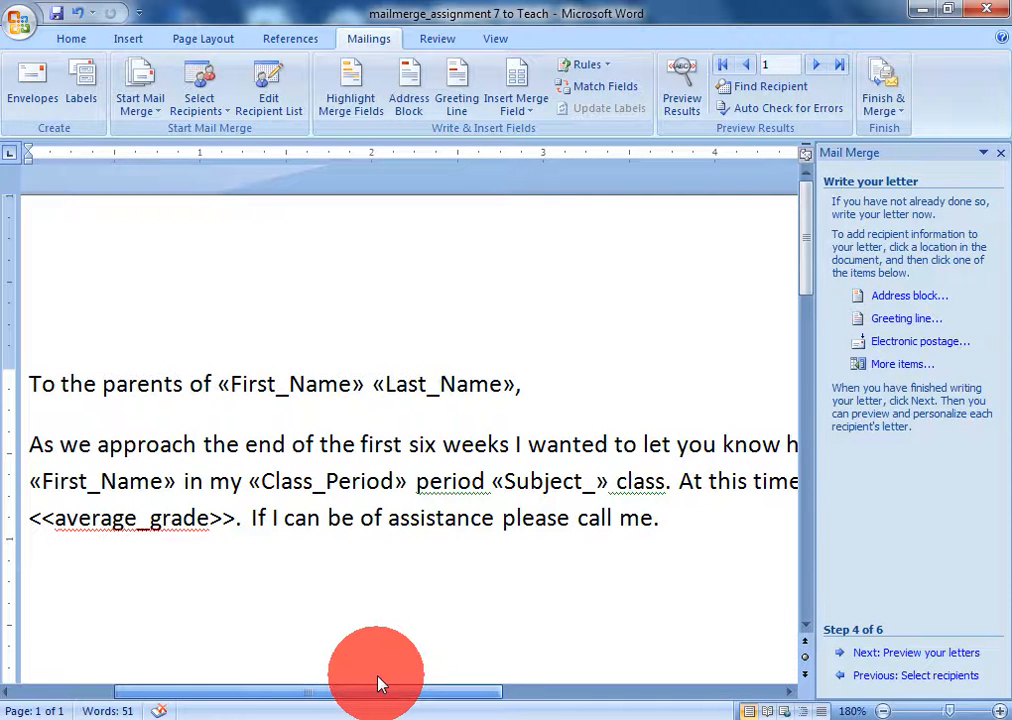
left_click(235, 516)
key("BackSpace")
key("BackSpace")
key("BackSpace")
key("BackSpace")
key("BackSpace")
key("BackSpace")
key("BackSpace")
key("BackSpace")
key("BackSpace")
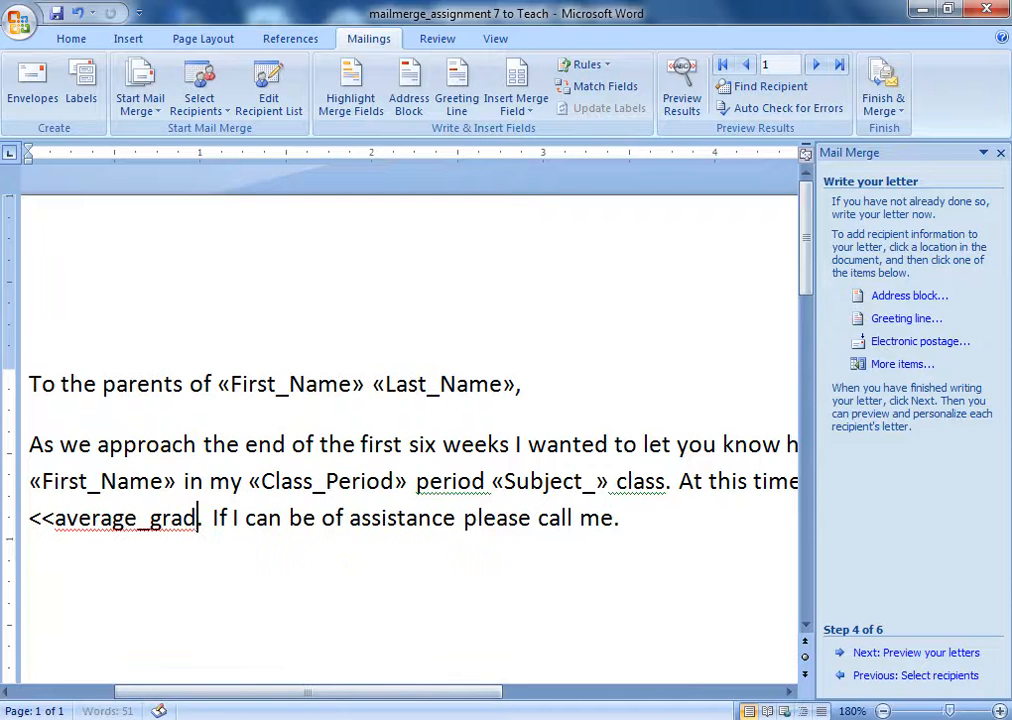
key("BackSpace")
key("BackSpace")
key("BackSpace")
key("BackSpace")
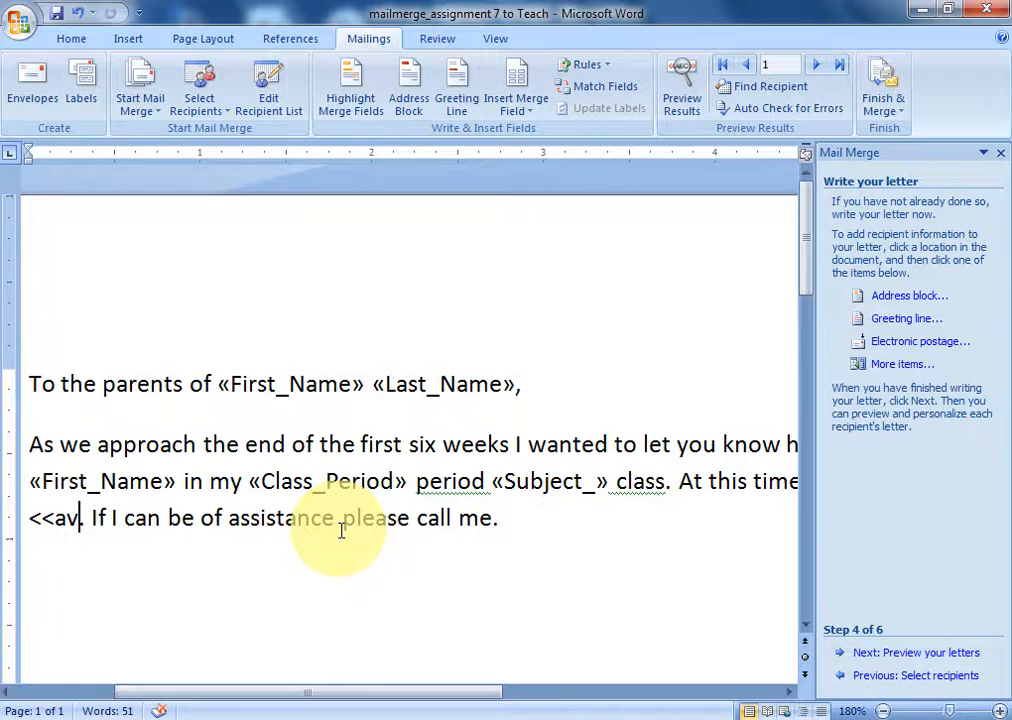
key("BackSpace")
key("BackSpace")
key("BackSpace")
key("BackSpace")
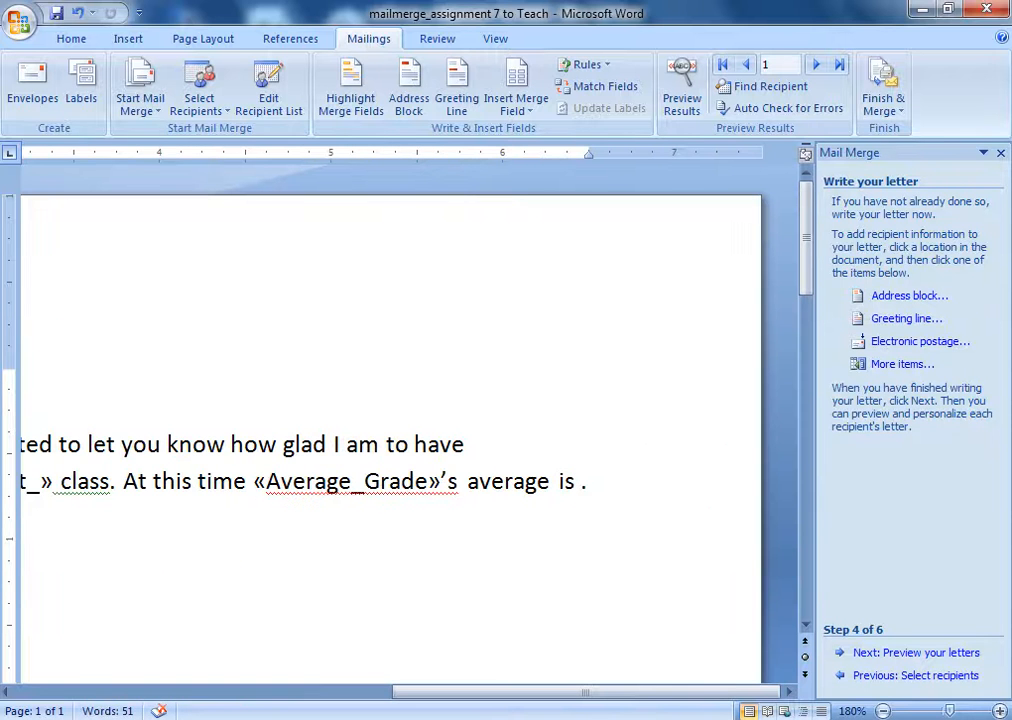
left_click(883, 364)
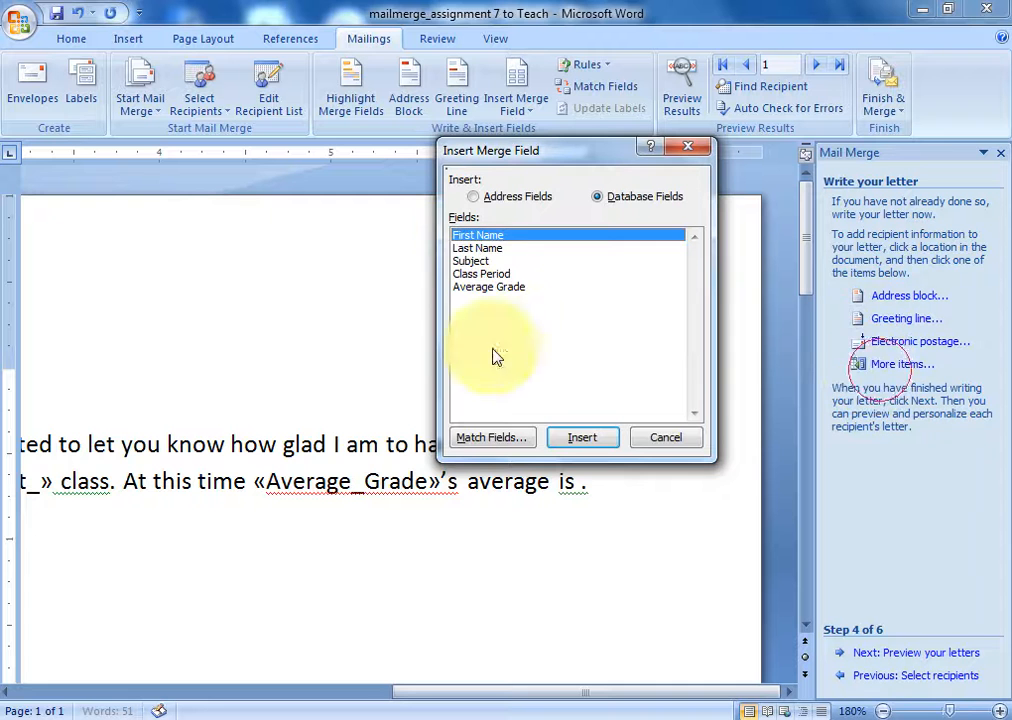
left_click(508, 287)
left_click(578, 437)
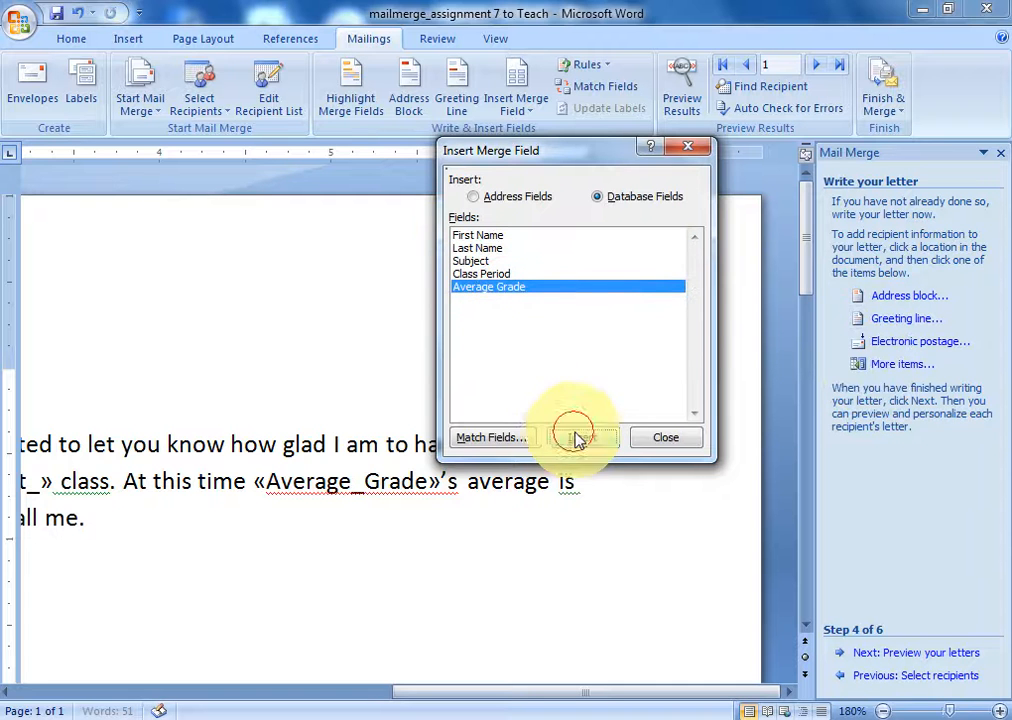
left_click(658, 437)
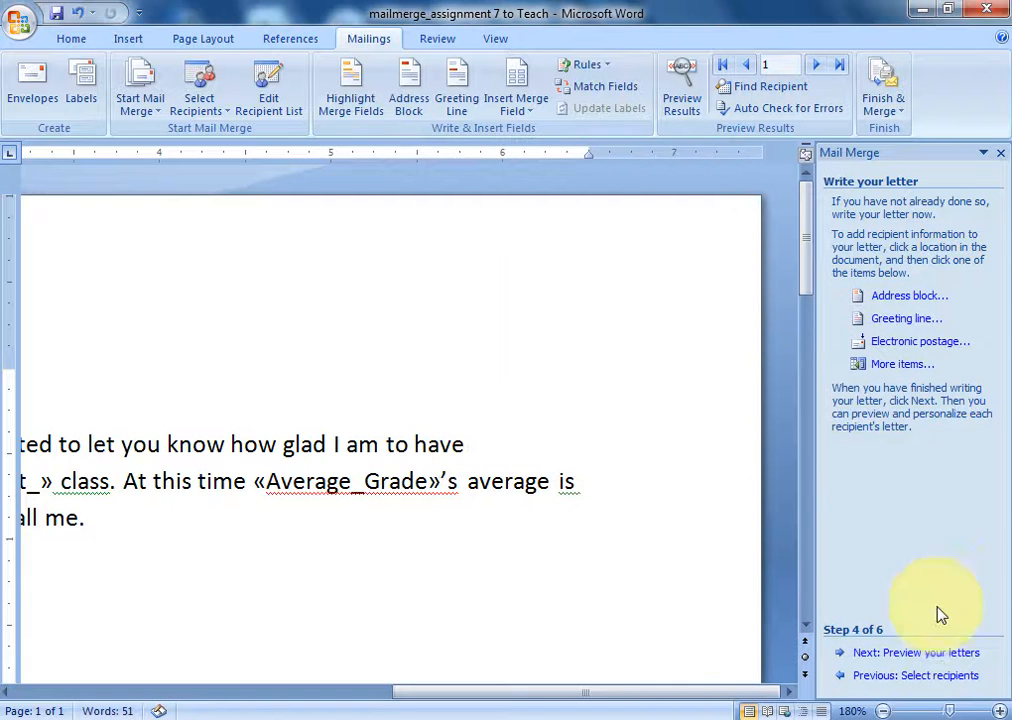
- Advance to Step 5 and preview the first recipient's merged letter
left_click_drag(752, 692, 365, 694)
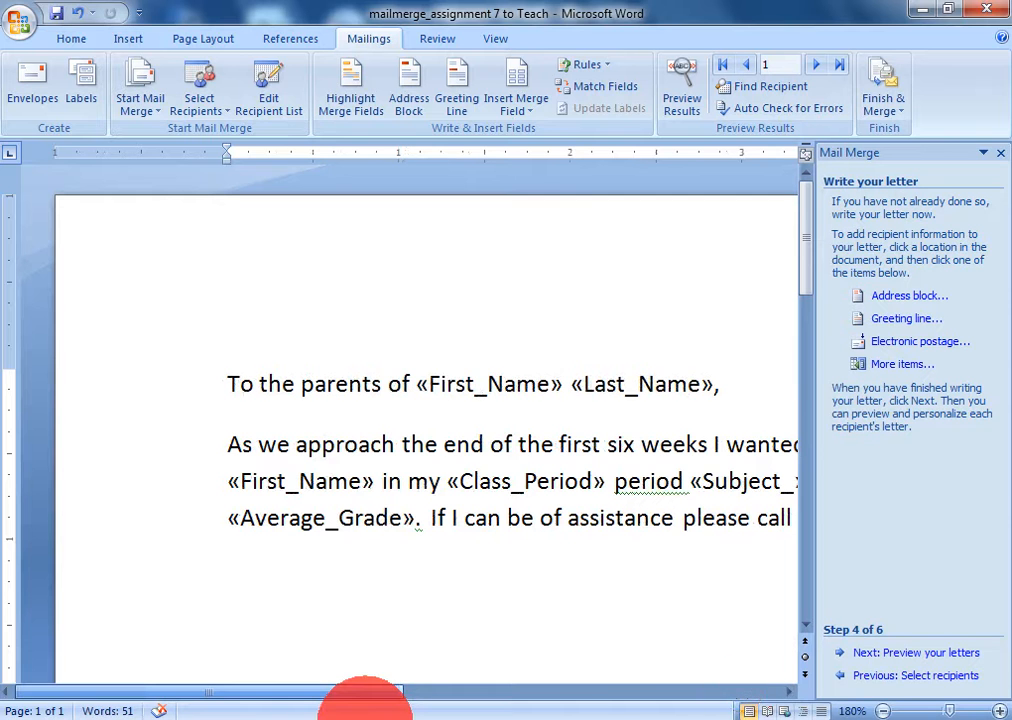
left_click(908, 657)
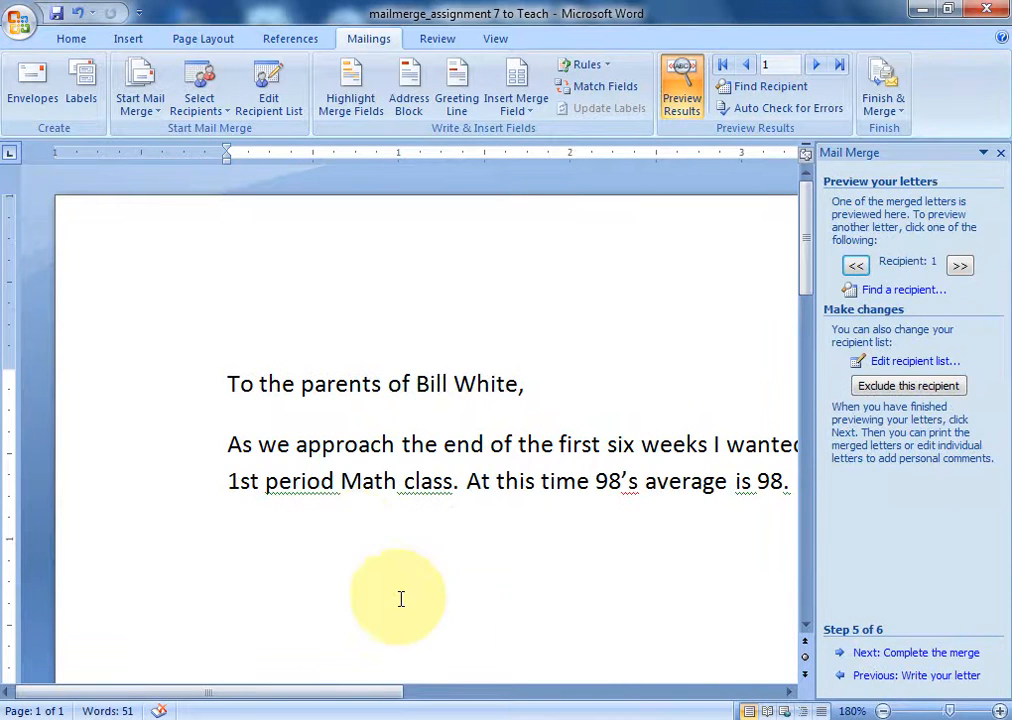
left_click_drag(375, 691, 443, 694)
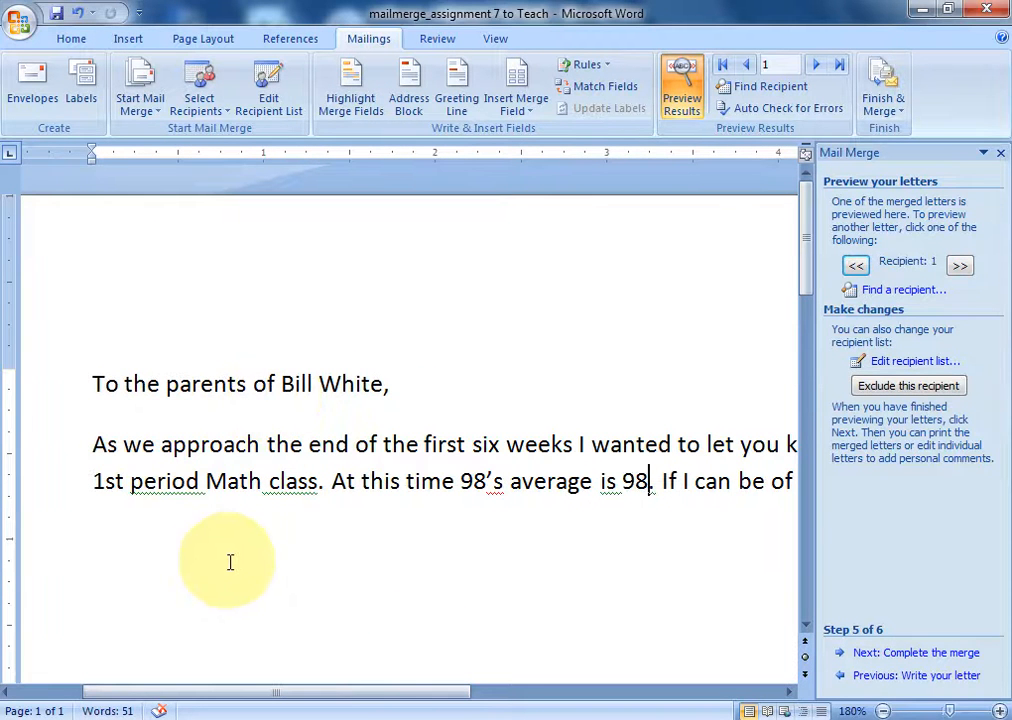
left_click(391, 710)
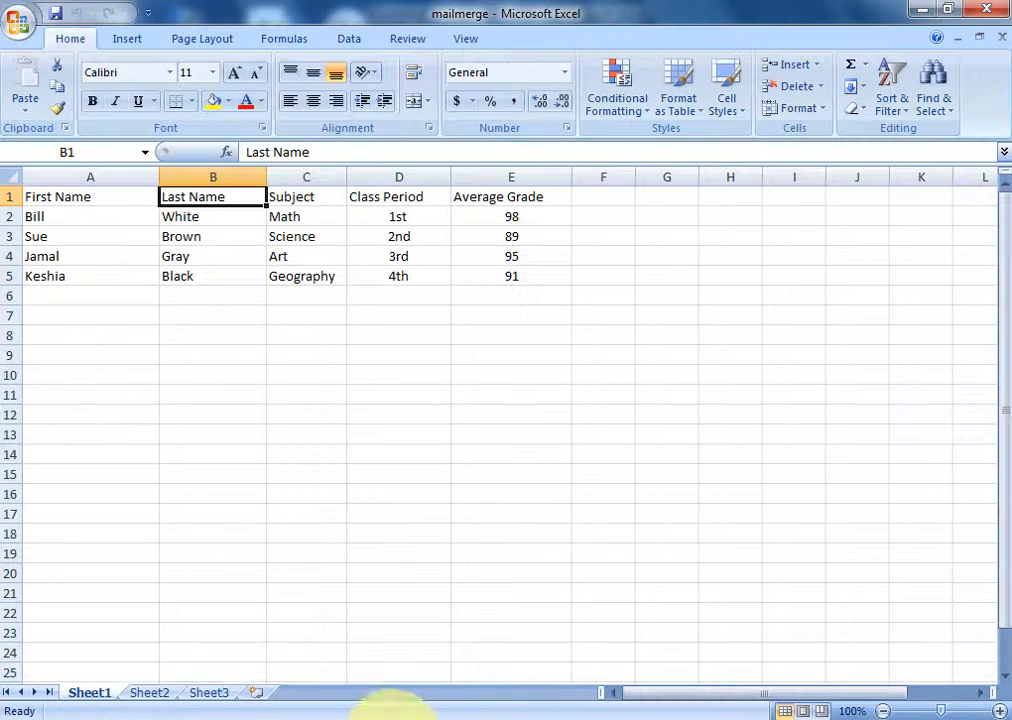
left_click(60, 225)
left_click(172, 219)
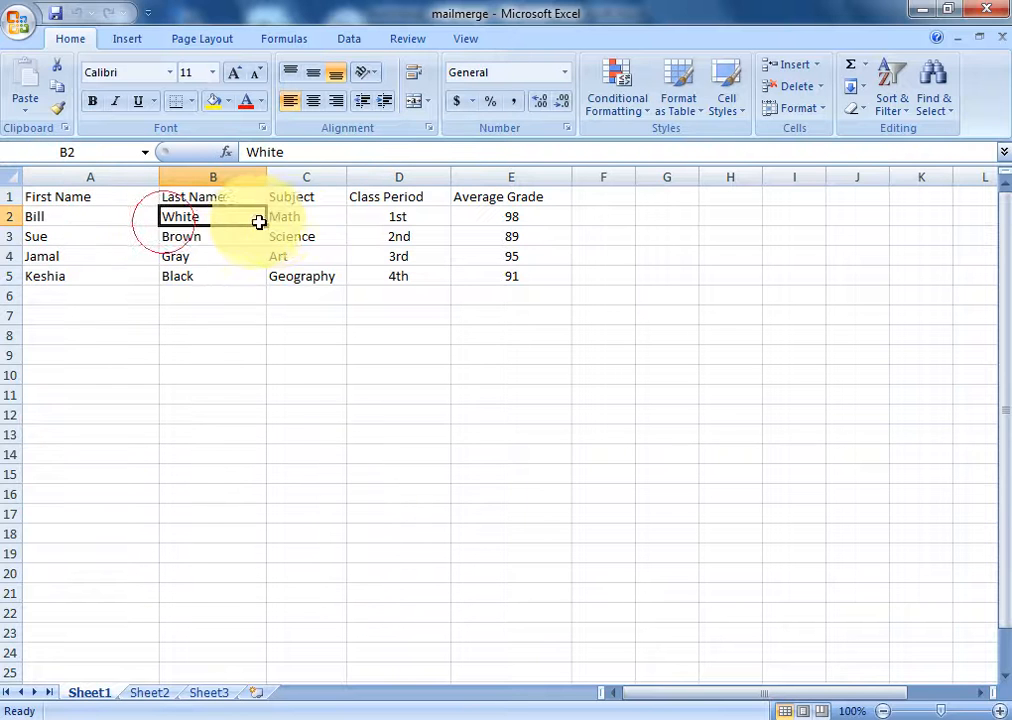
left_click(285, 220)
left_click(405, 225)
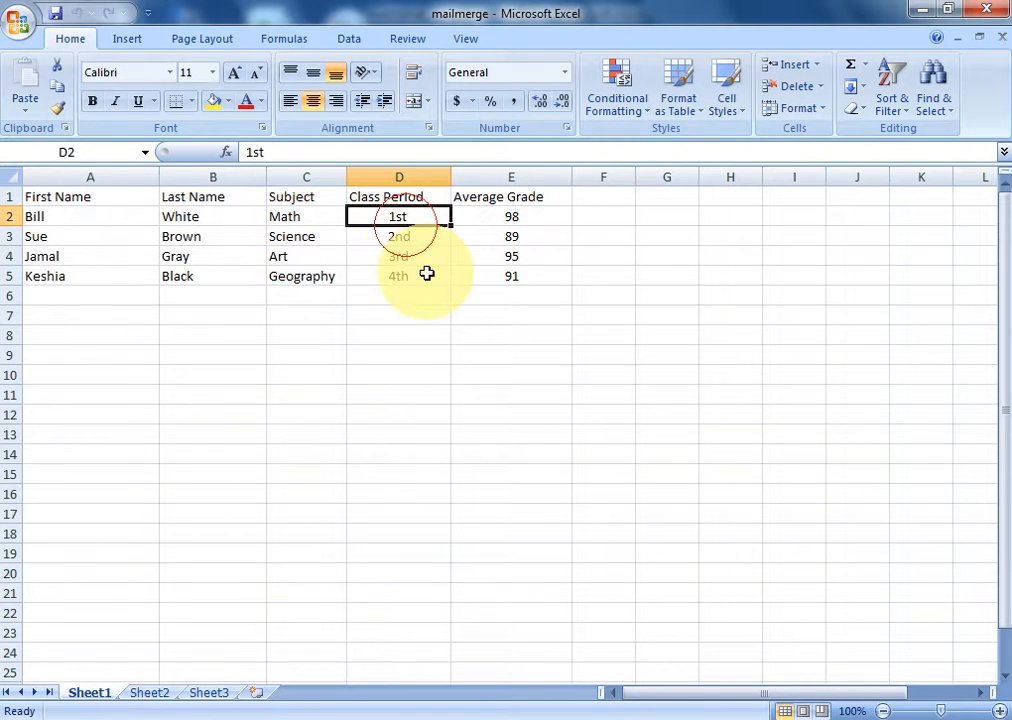
left_click(505, 222)
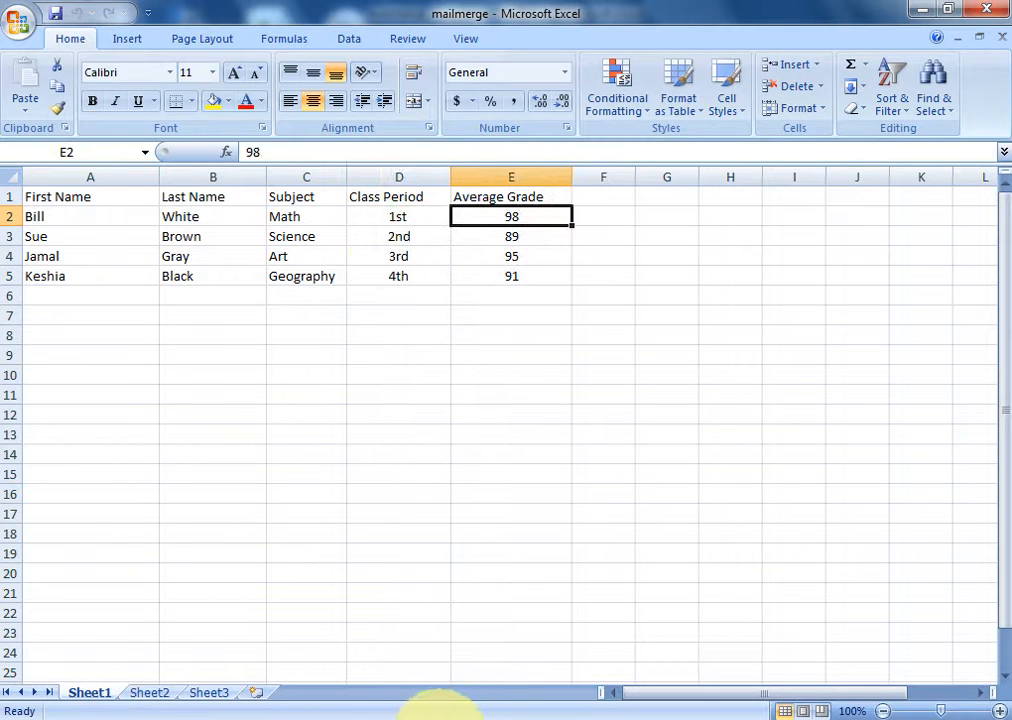
left_click(449, 719)
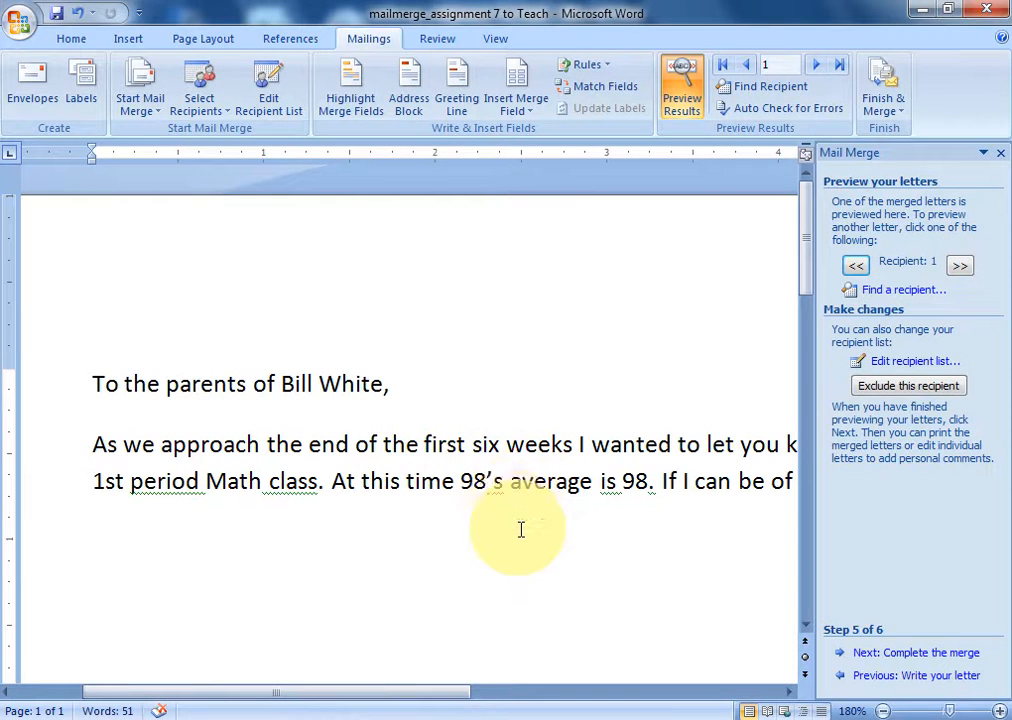
- Replace the wrong 98 before 's average with the First Name field and preview again
key("BackSpace")
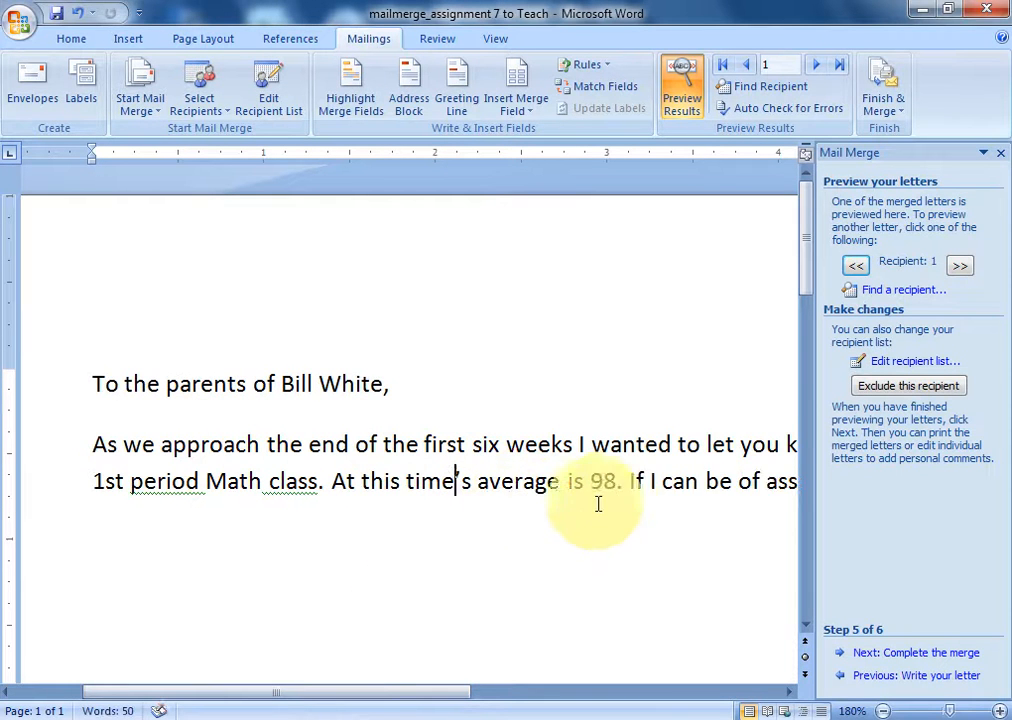
left_click(878, 675)
left_click(882, 370)
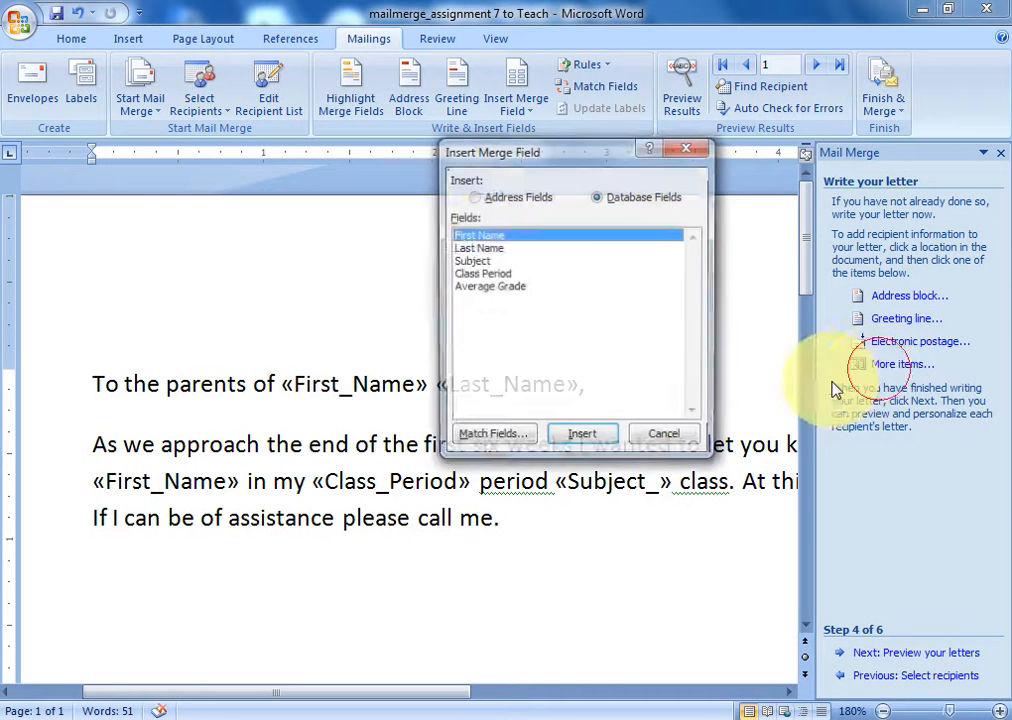
left_click(584, 437)
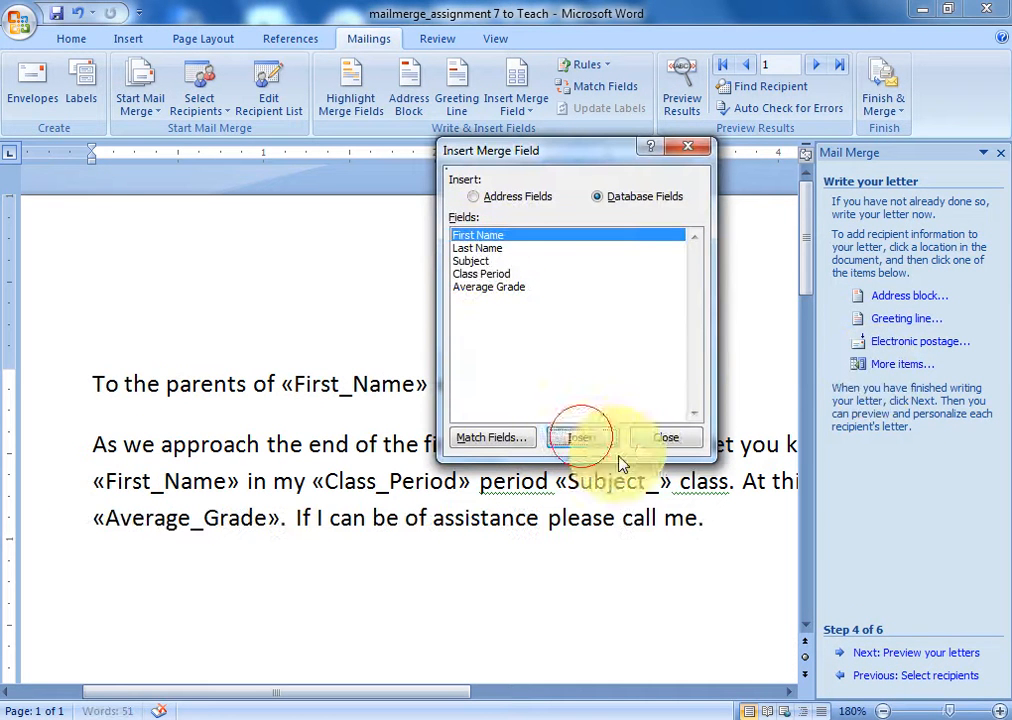
left_click(660, 440)
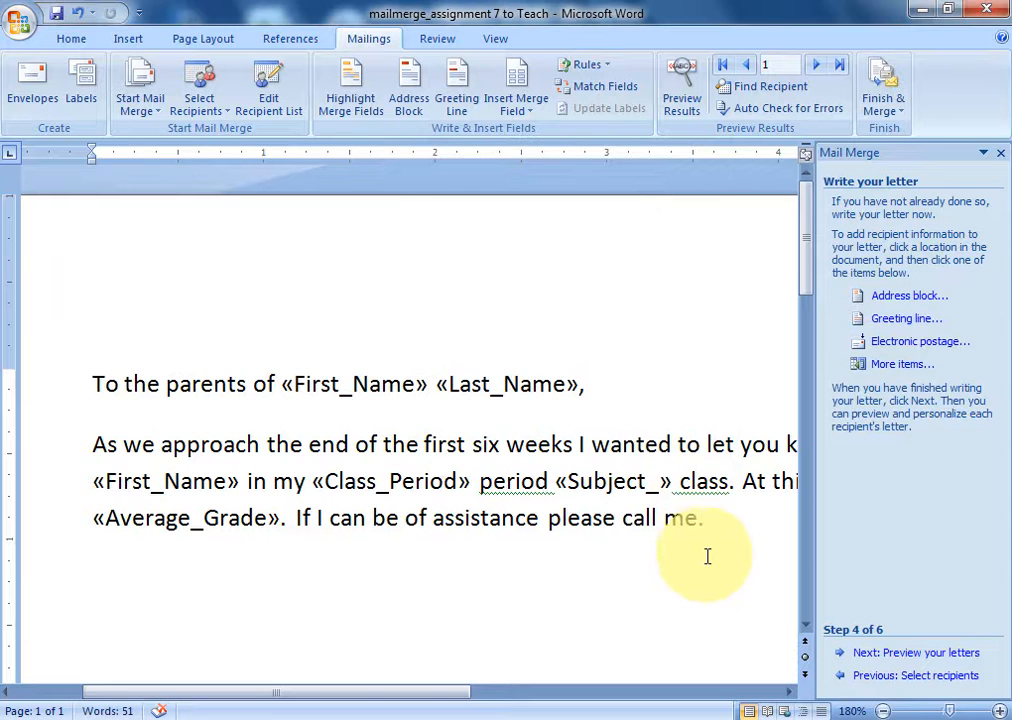
left_click(876, 655)
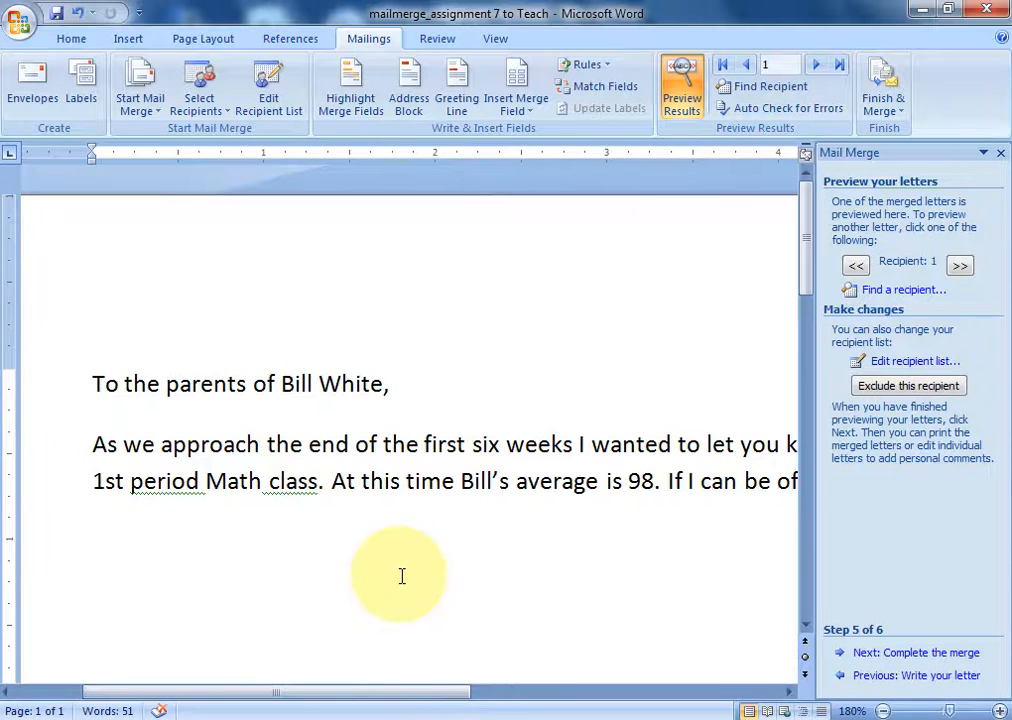
- Complete the merge, editing individual letters for all records into a new document
left_click(896, 658)
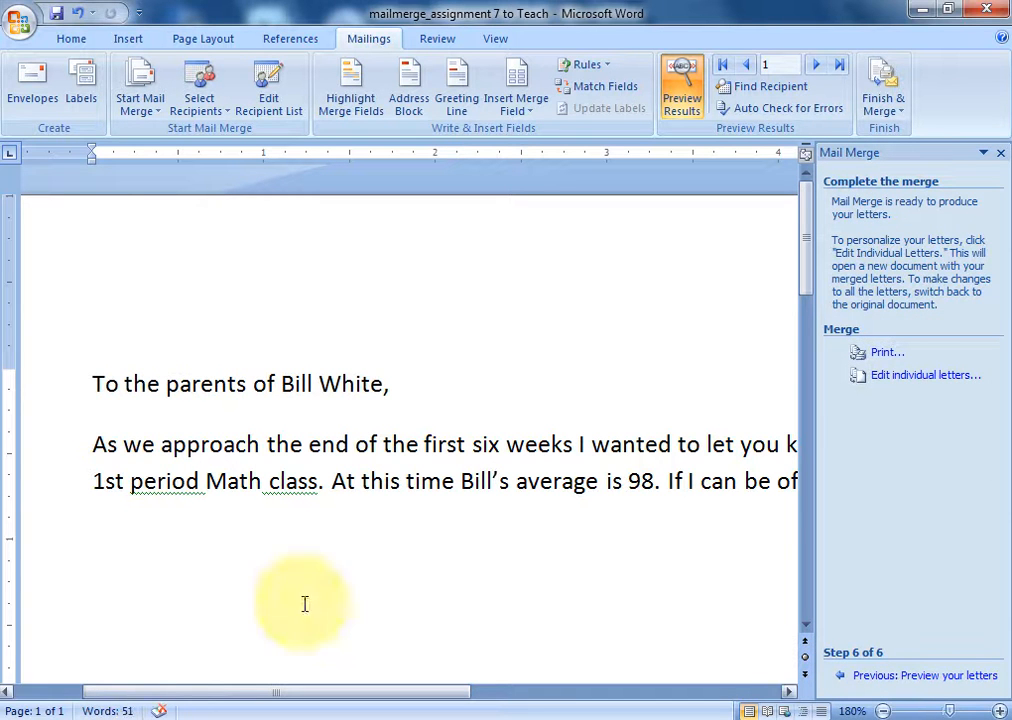
left_click(918, 380)
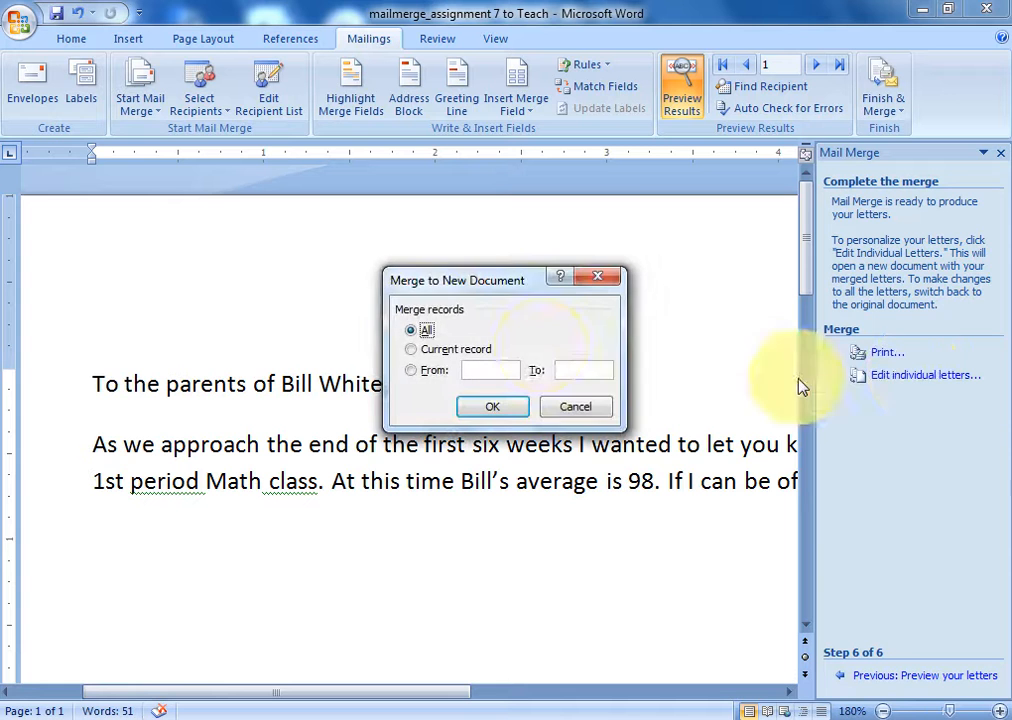
left_click(492, 406)
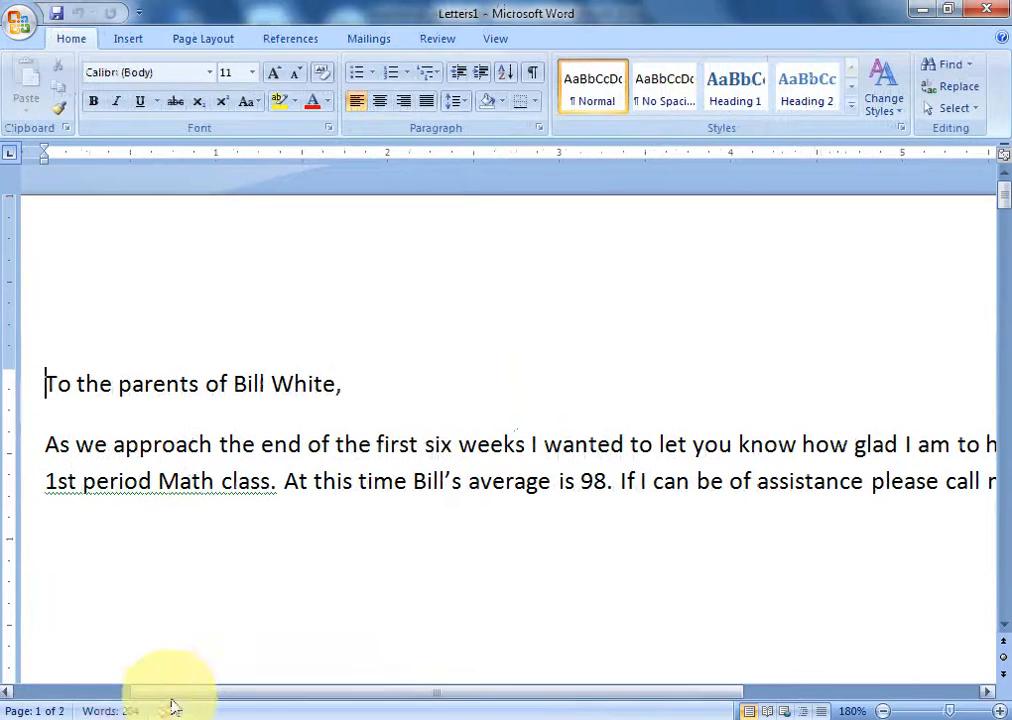
- Scroll through the four merged letters in Letters1, then bring the Excel student data forward
left_click(252, 580)
scroll(255, 577, "down", 5)
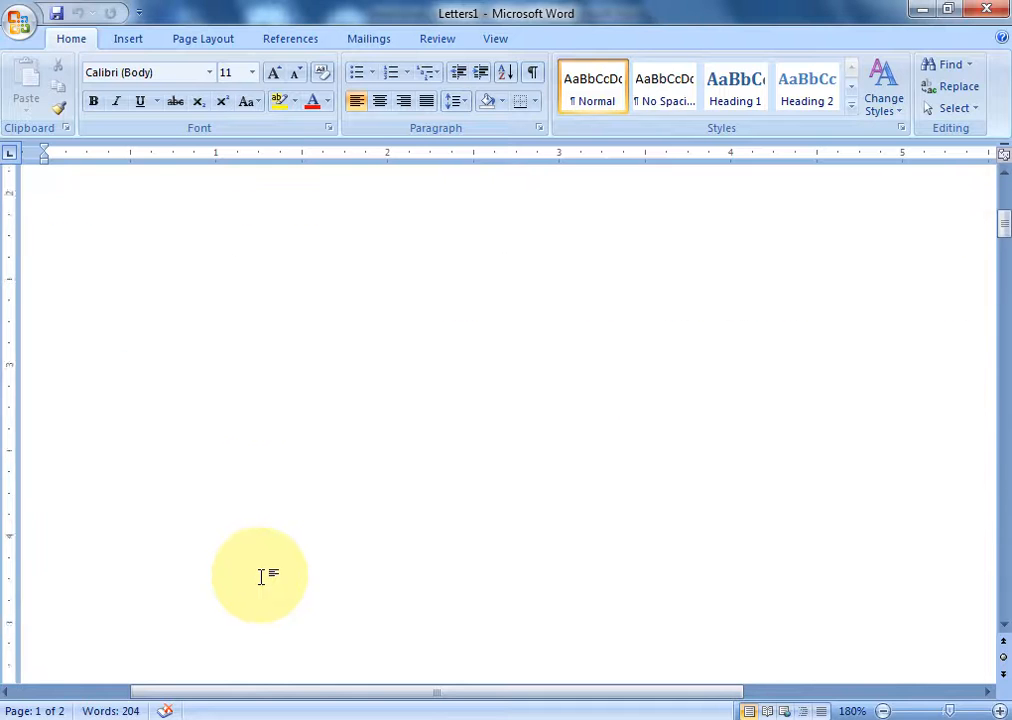
scroll(275, 580, "down", 10)
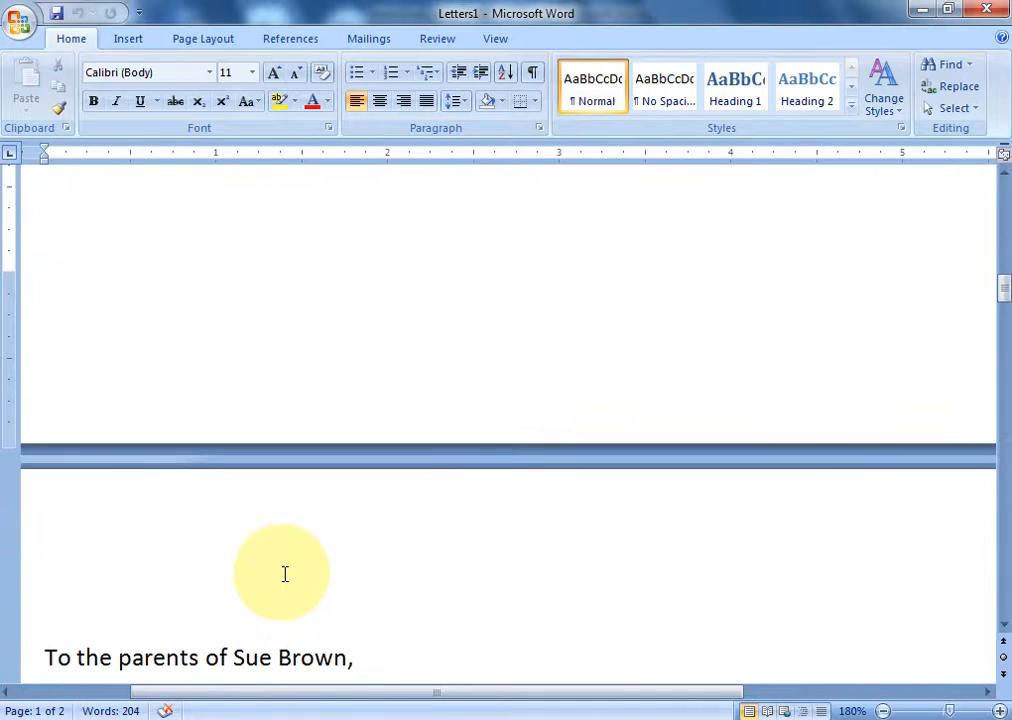
scroll(290, 574, "up", 5)
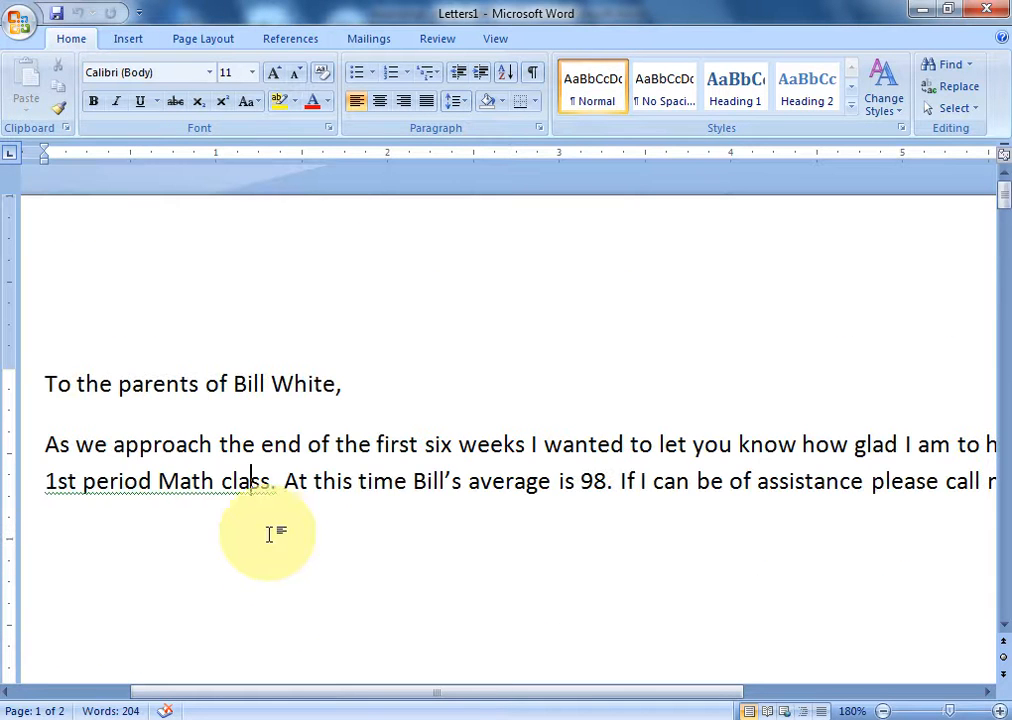
scroll(262, 500, "down", 10)
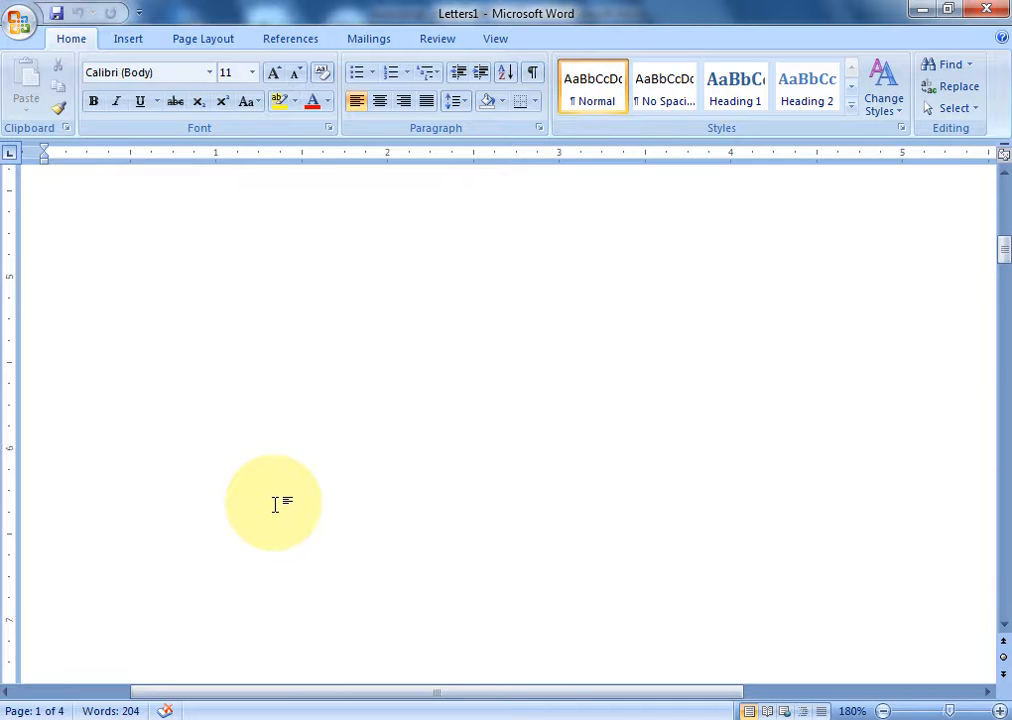
scroll(275, 400, "down", 5)
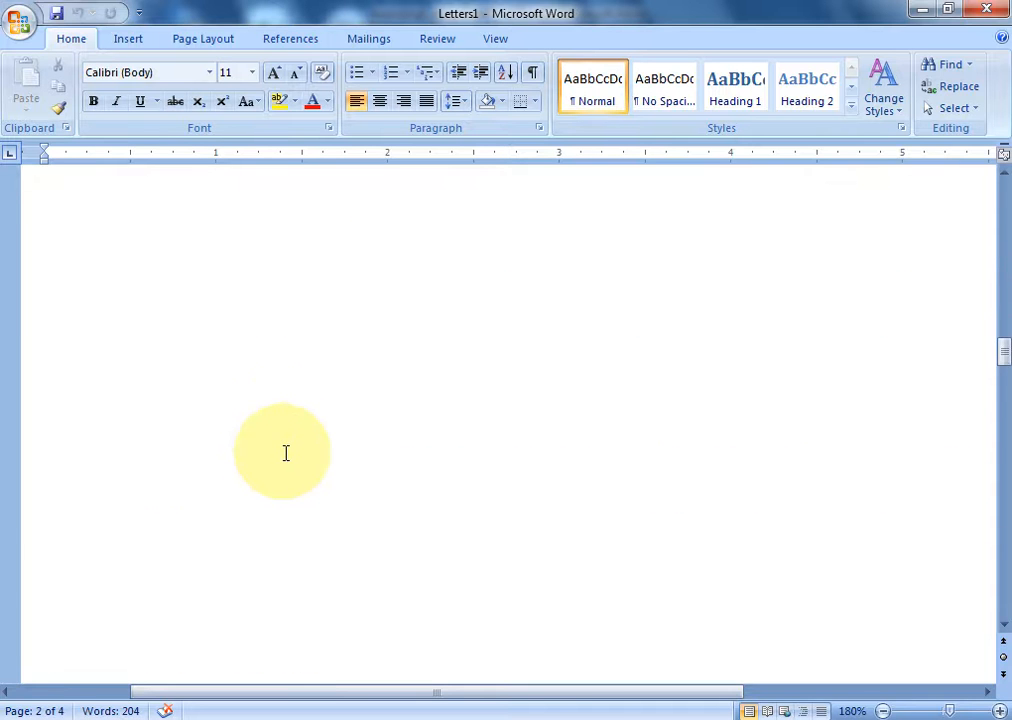
scroll(296, 422, "down", 6)
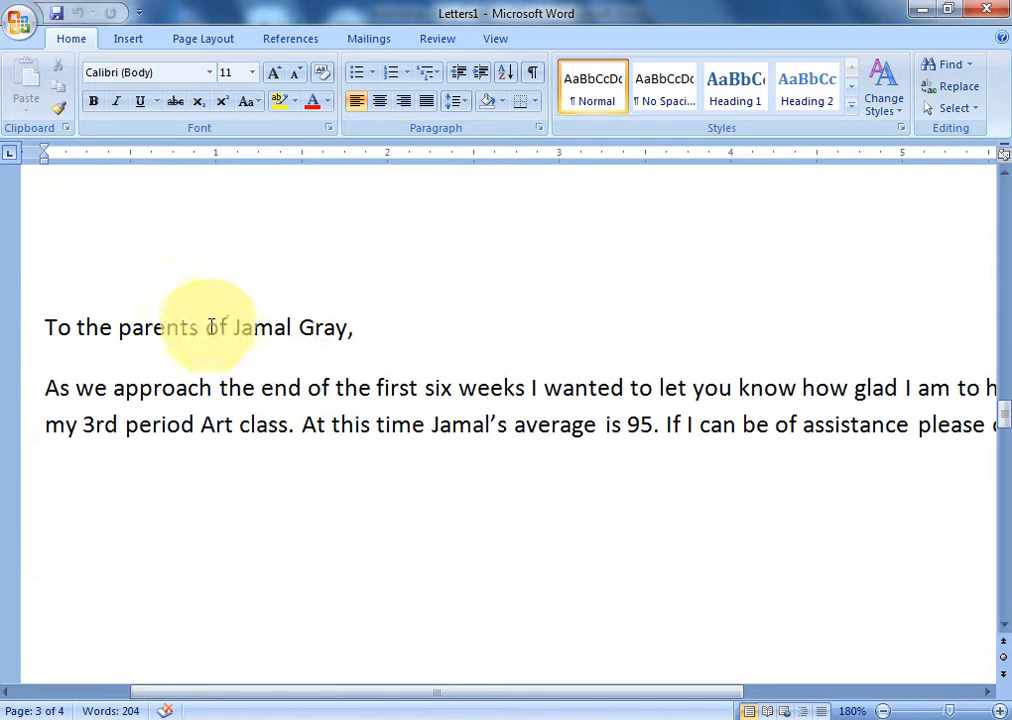
scroll(349, 471, "down", 5)
scroll(353, 476, "down", 6)
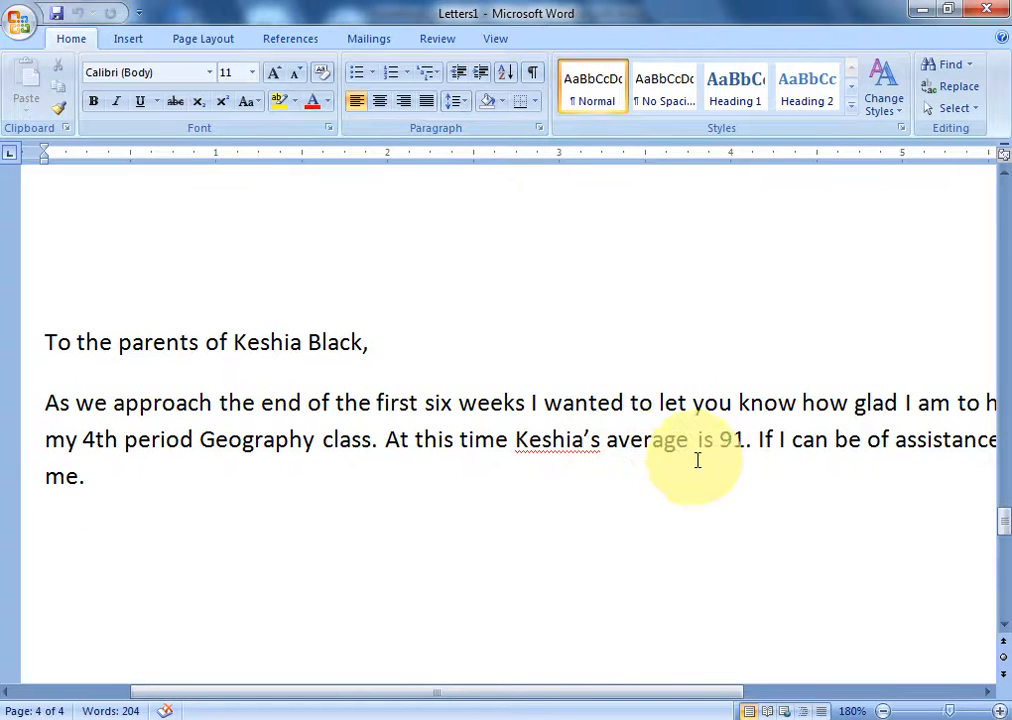
left_click(440, 715)
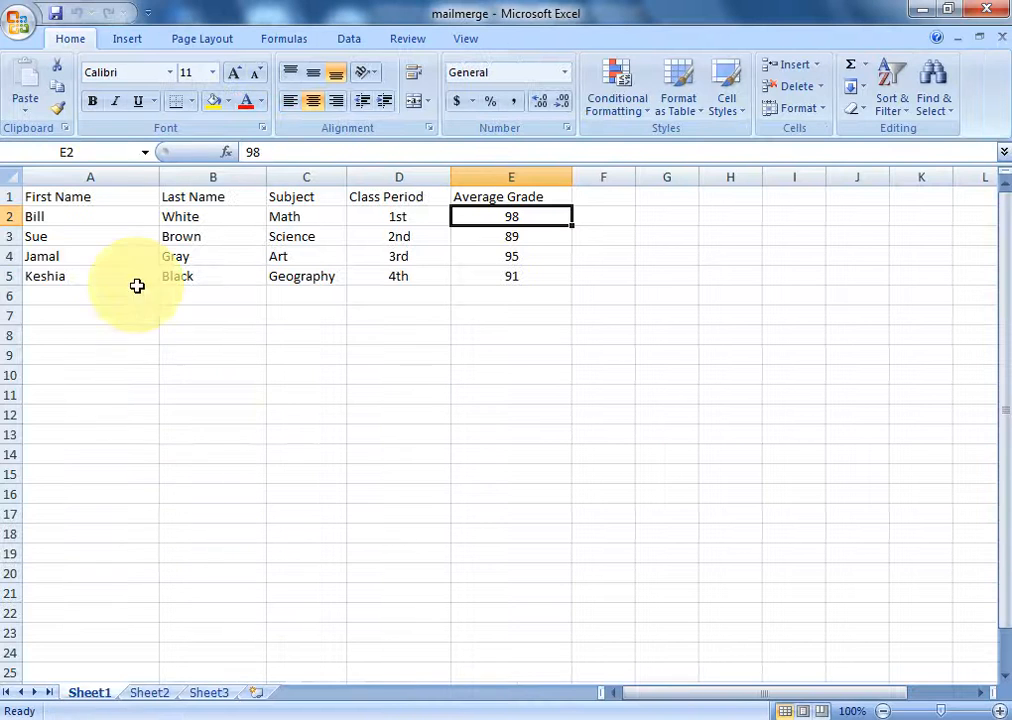
left_click(503, 279)
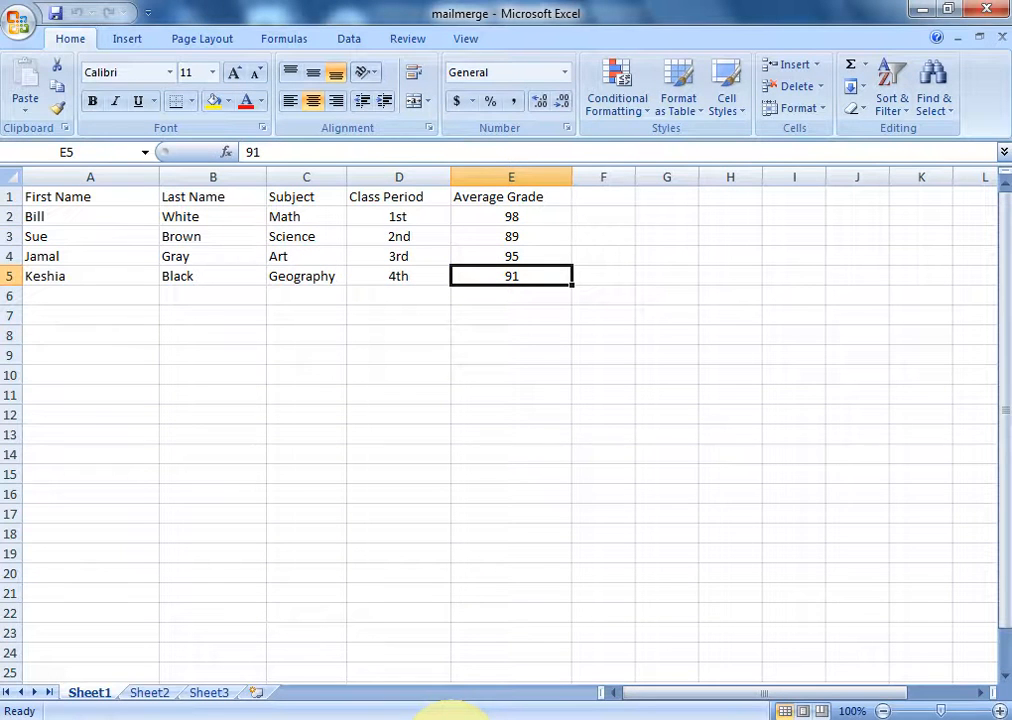
left_click(404, 716)
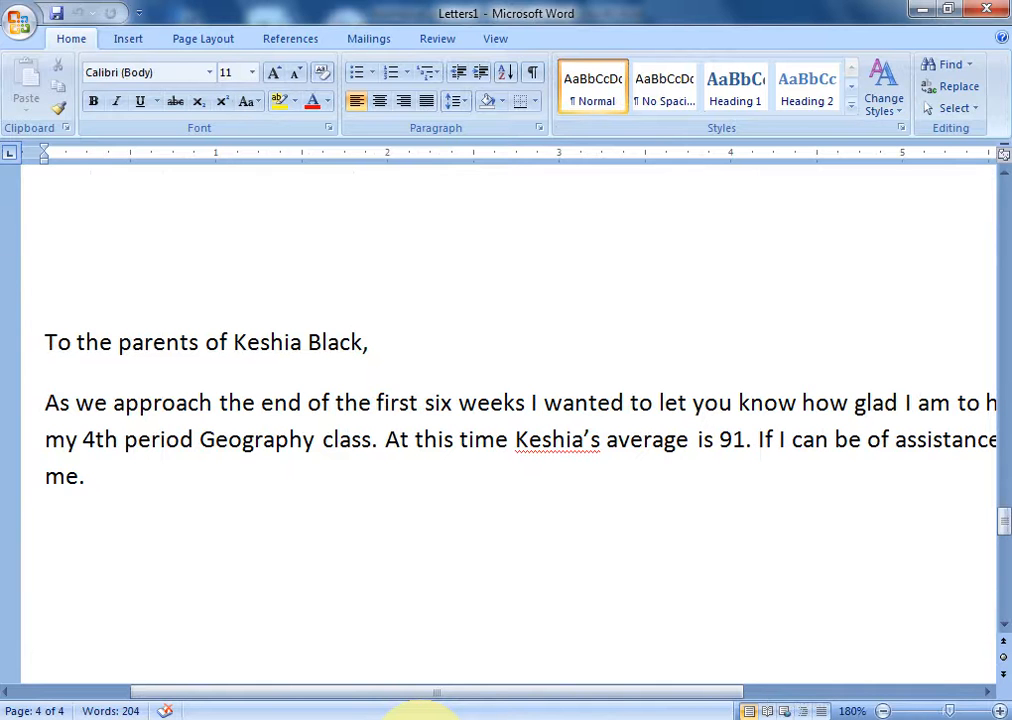
left_click(416, 715)
- Select empty cell A6 in Excel, then return to Letters1 showing the fourth student's letter
left_click(72, 296)
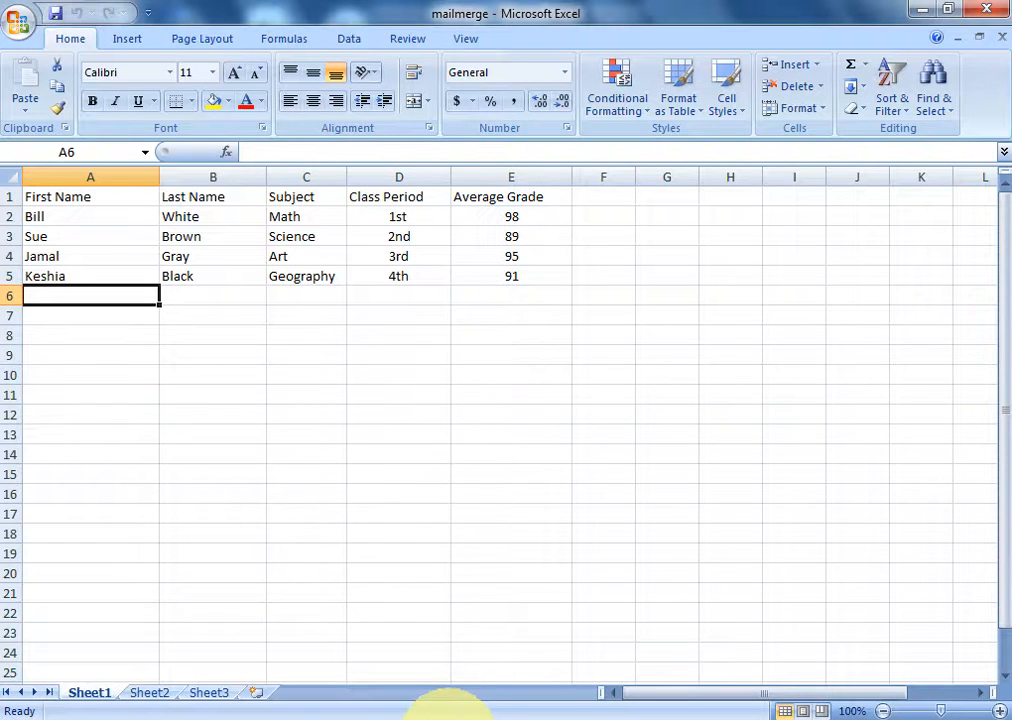
left_click(447, 716)
left_click(517, 643)
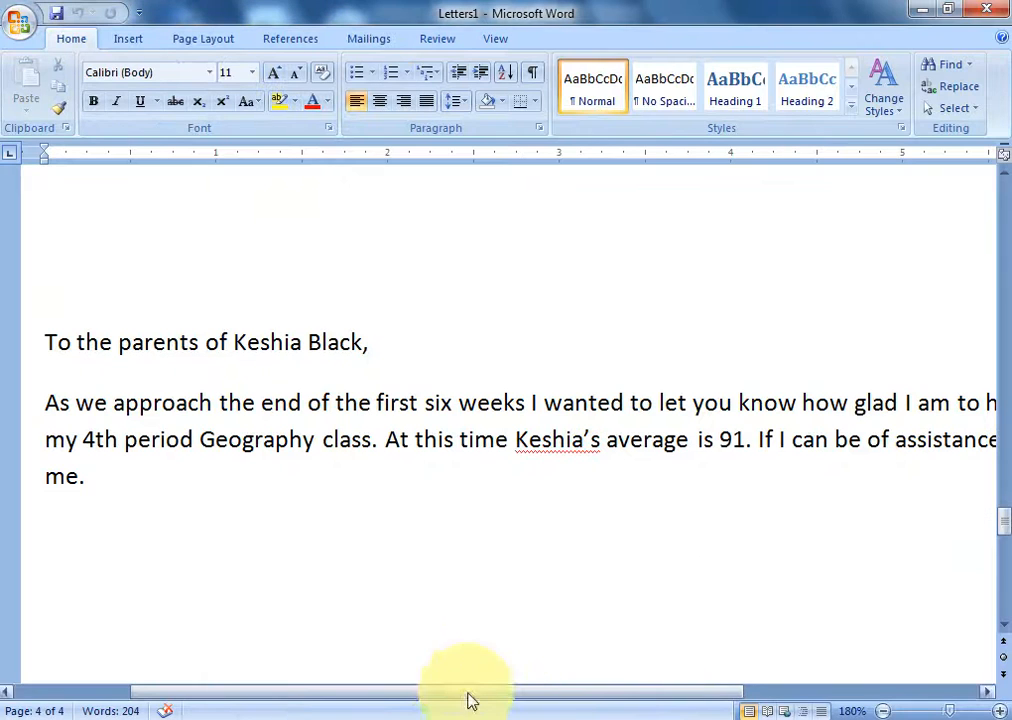
mouse_move(462, 716)
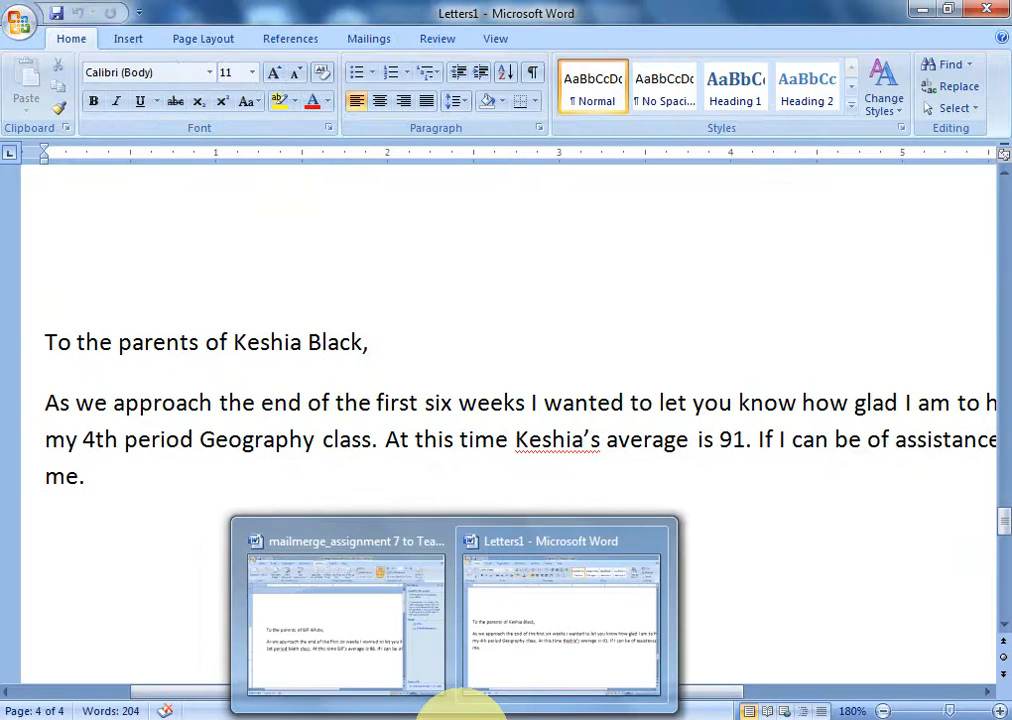